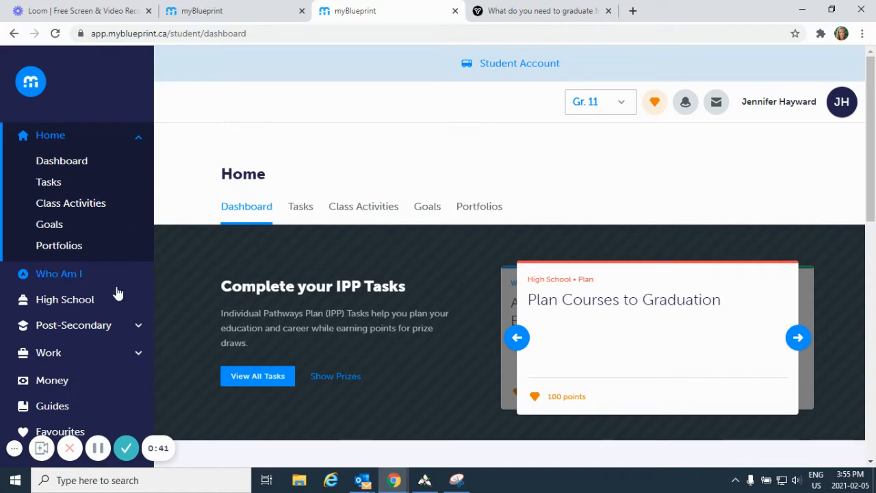
Open the High School plan and look over the course grid for Grades 9 to 12
click(77, 304)
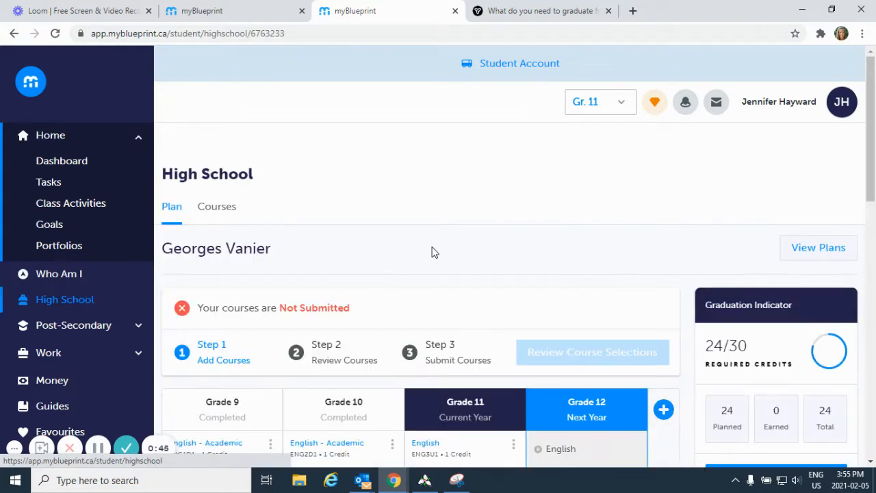
scroll(433, 253, down, 3)
scroll(432, 253, down, 1)
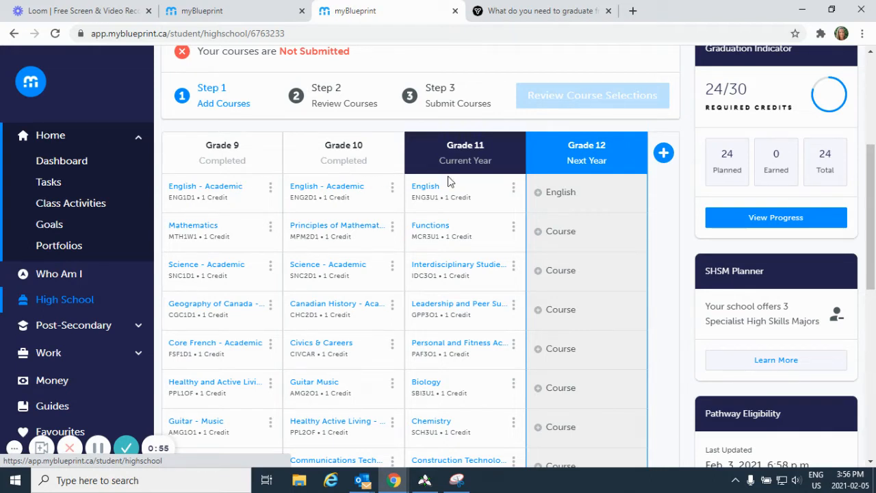
scroll(469, 172, down, 1)
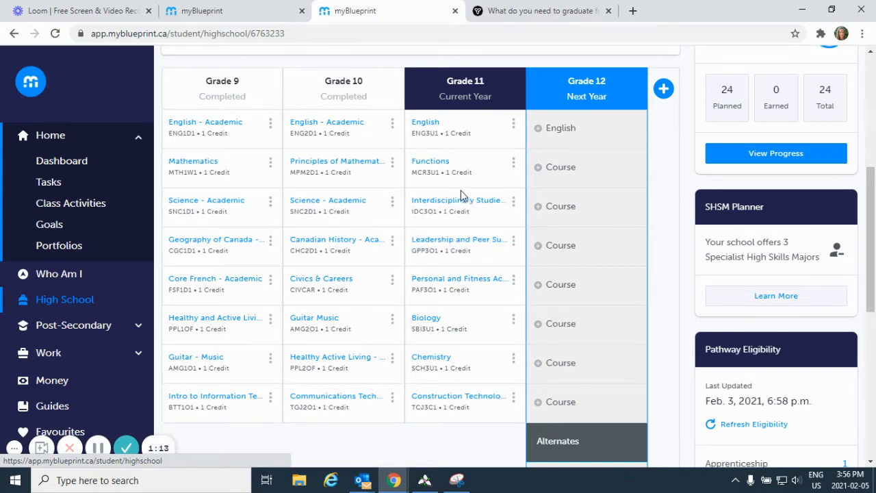
scroll(598, 165, up, 1)
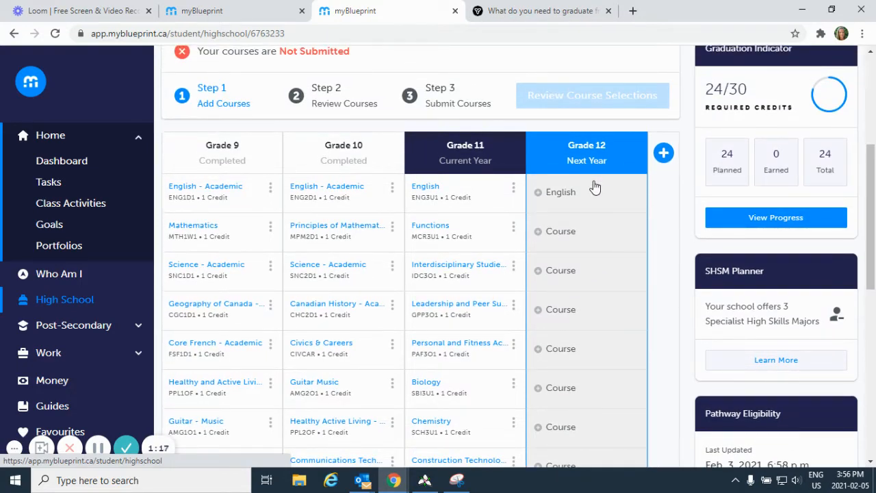
Open the course choices for the empty Grade 12 English slot and filter them to Grade 12
click(560, 192)
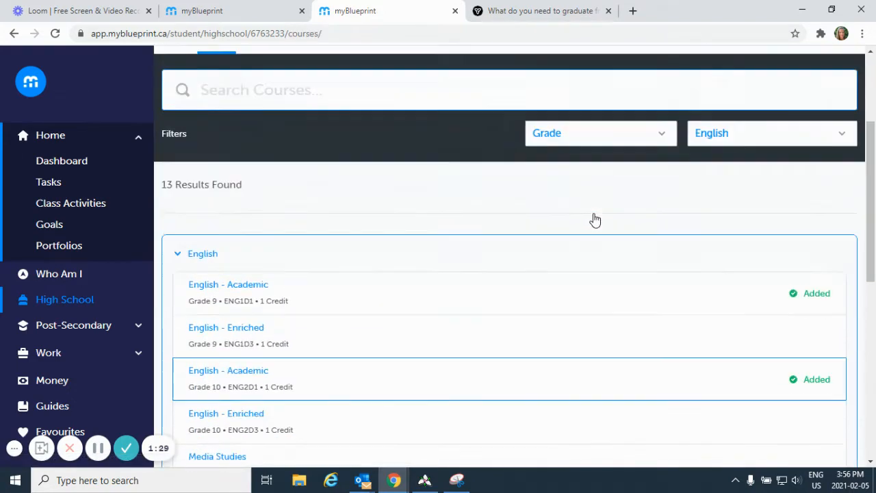
click(661, 204)
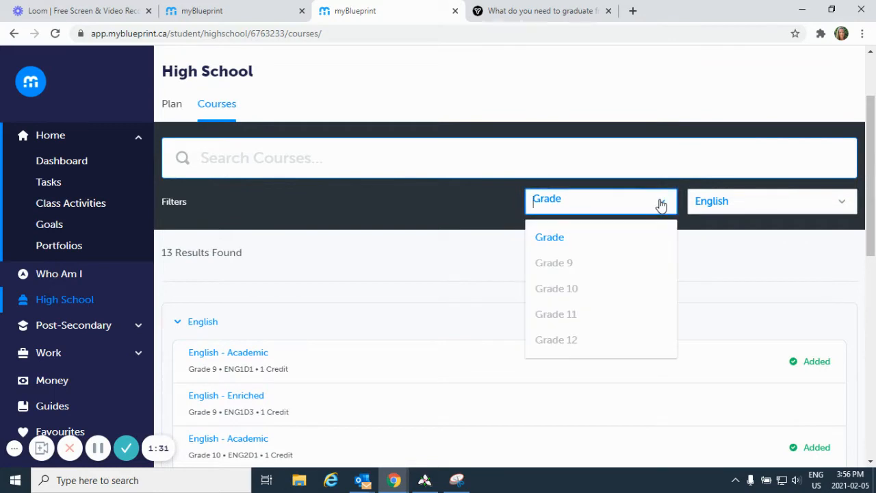
click(567, 342)
scroll(578, 208, down, 2)
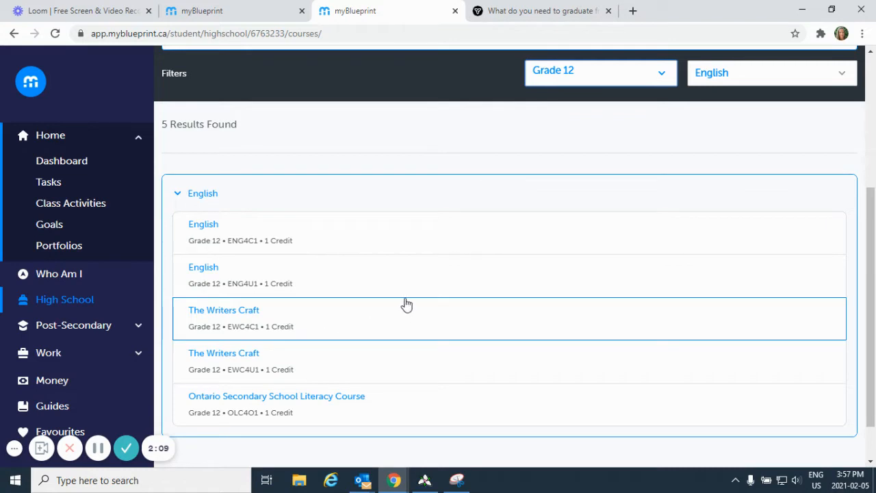
scroll(437, 301, down, 2)
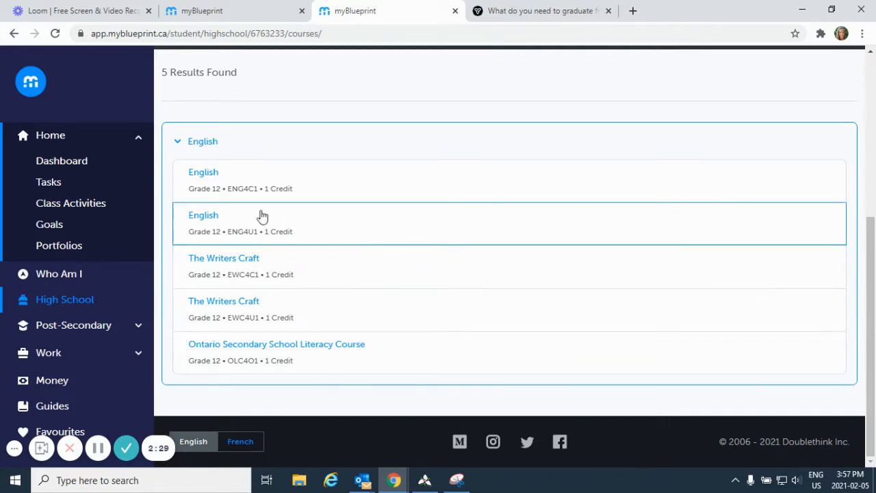
Review the details of the ENG4U1 English course and add it to the plan with the status Planned
click(224, 232)
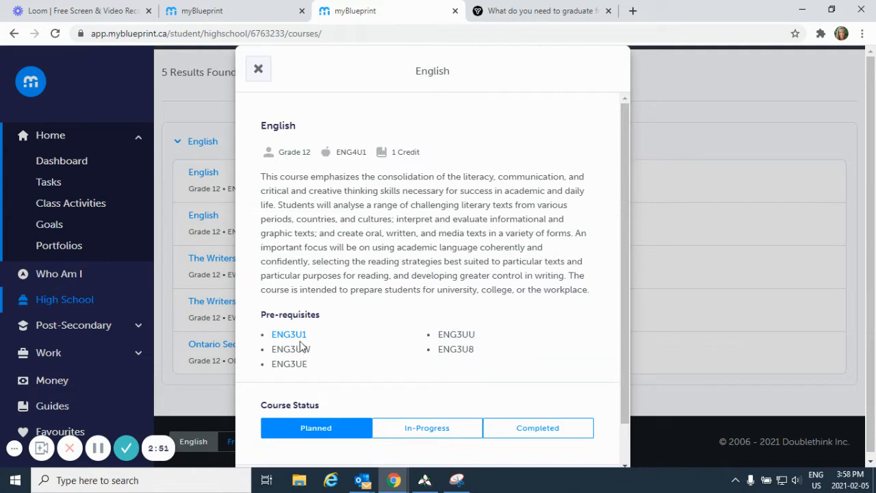
scroll(354, 313, down, 1)
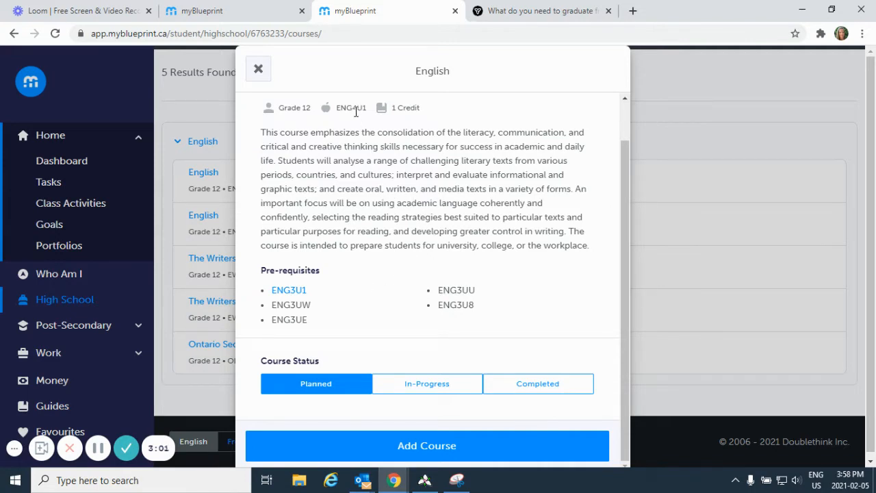
click(426, 446)
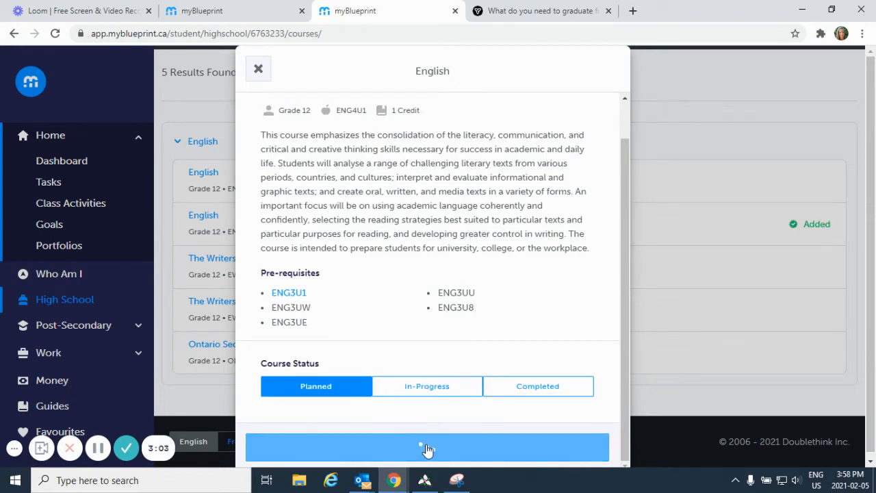
Examine the English as a Second Language courses from the next empty Grade 12 slot and return to the plan
scroll(573, 256, down, 4)
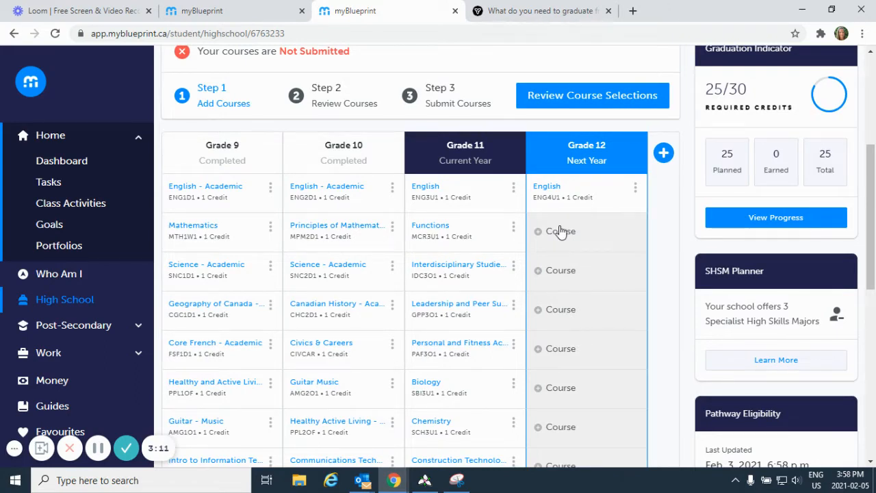
click(560, 231)
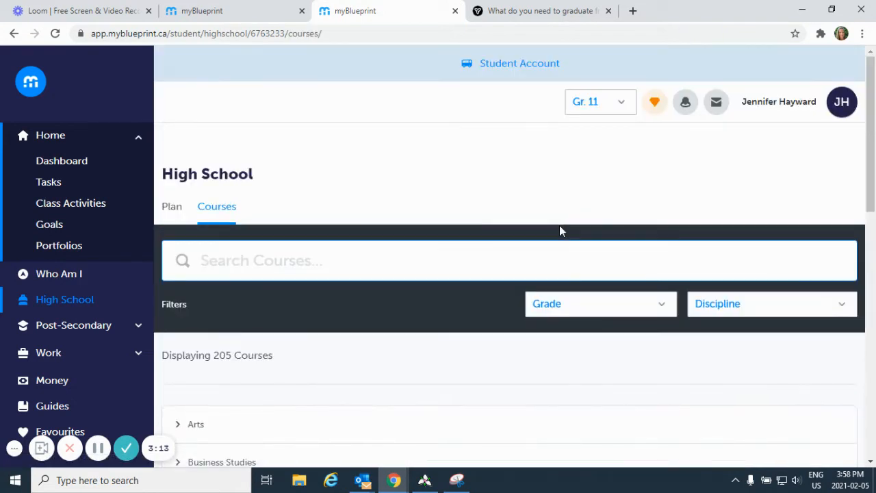
scroll(435, 242, down, 5)
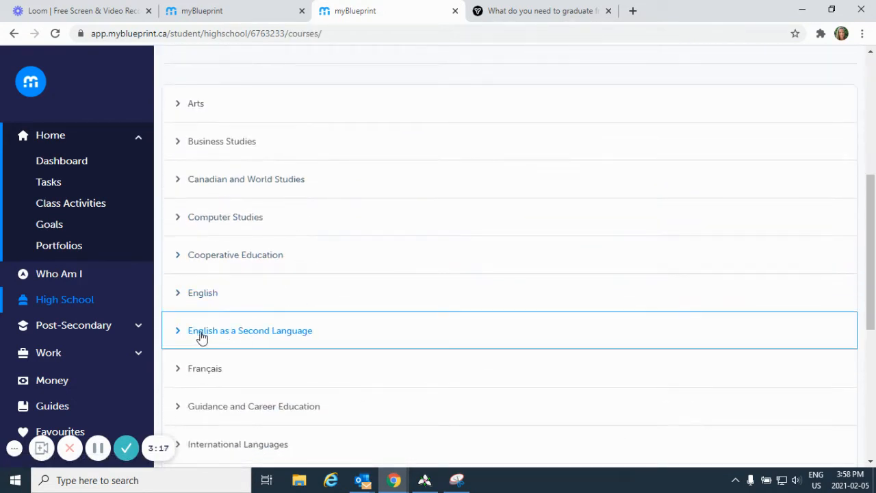
click(284, 333)
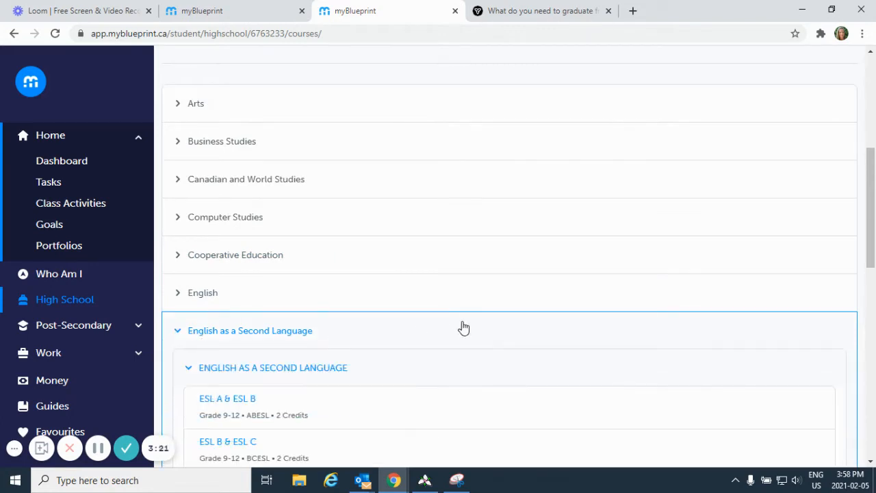
scroll(459, 327, down, 3)
scroll(459, 327, down, 1)
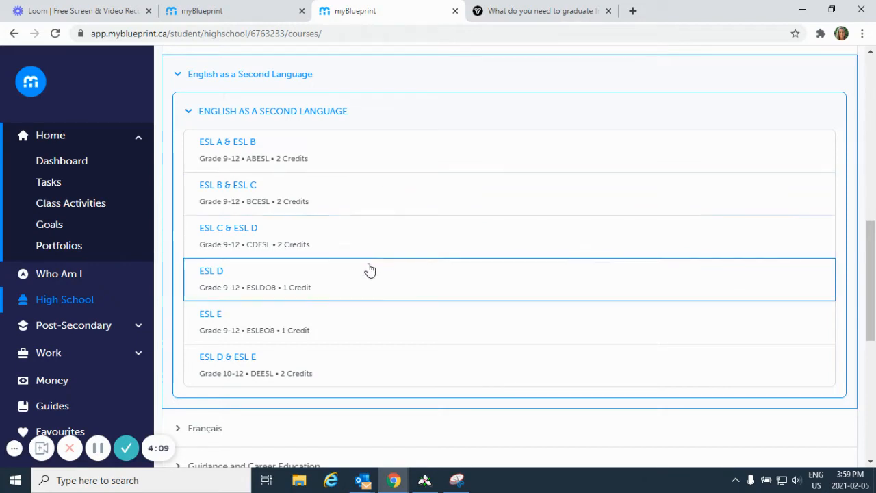
click(195, 113)
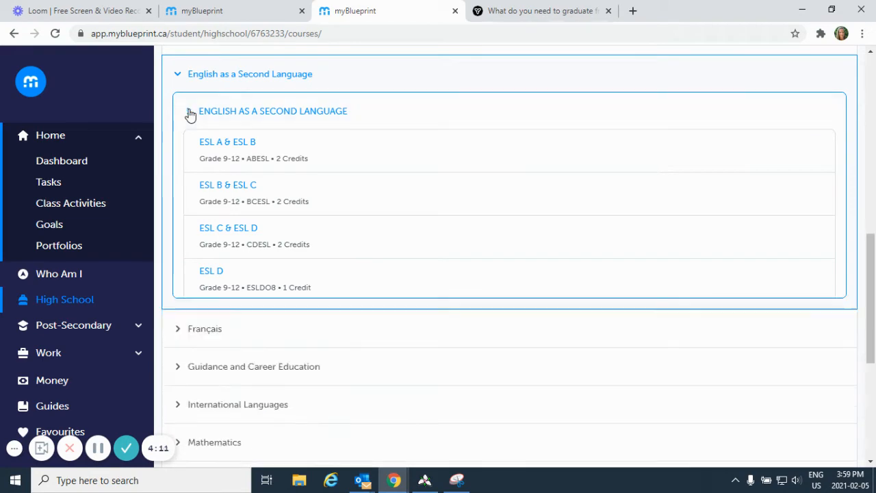
scroll(302, 181, up, 3)
scroll(236, 149, up, 4)
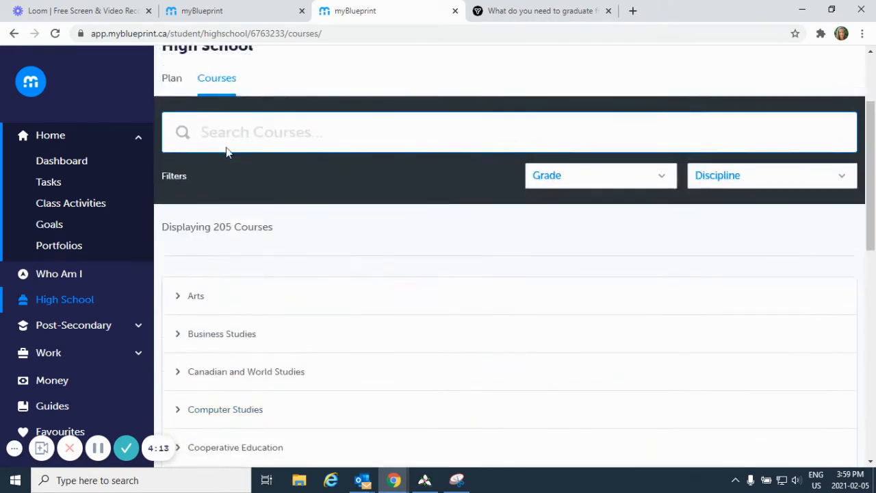
click(171, 81)
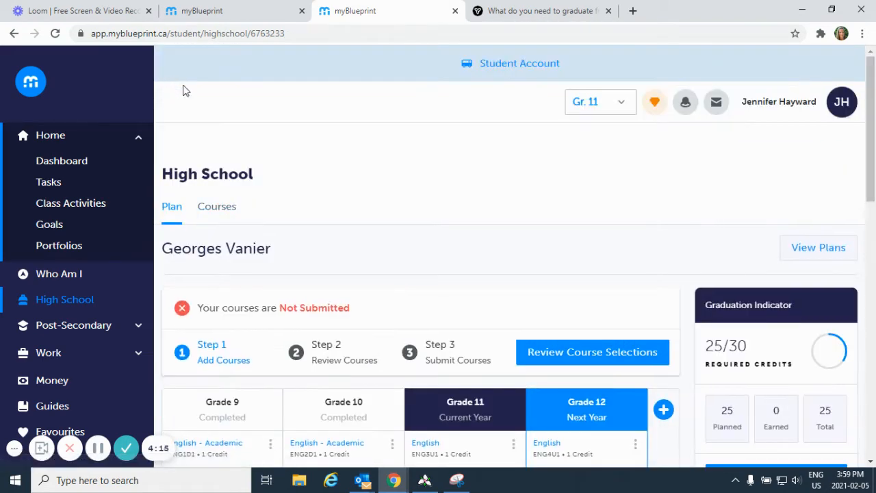
Open the course choices for the second Grade 12 slot, filtered to Grade 12, and expand the Mathematics courses
scroll(600, 259, down, 4)
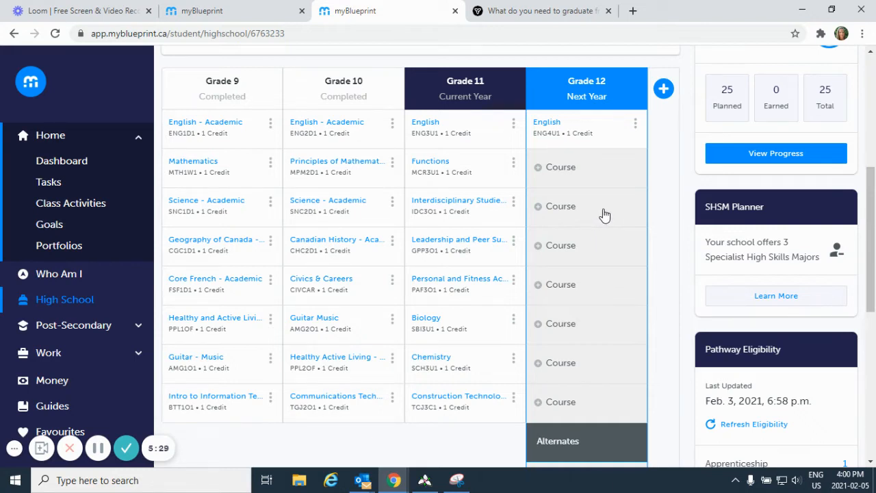
click(564, 170)
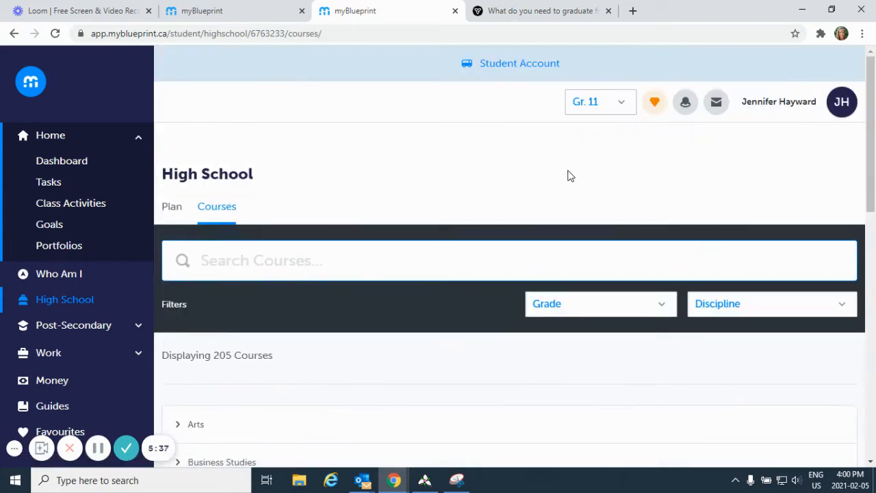
scroll(631, 335, down, 2)
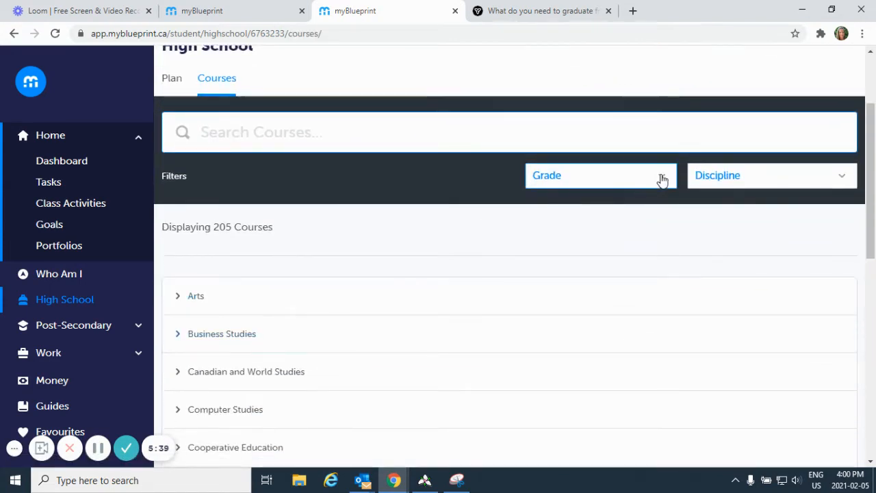
click(662, 179)
click(557, 316)
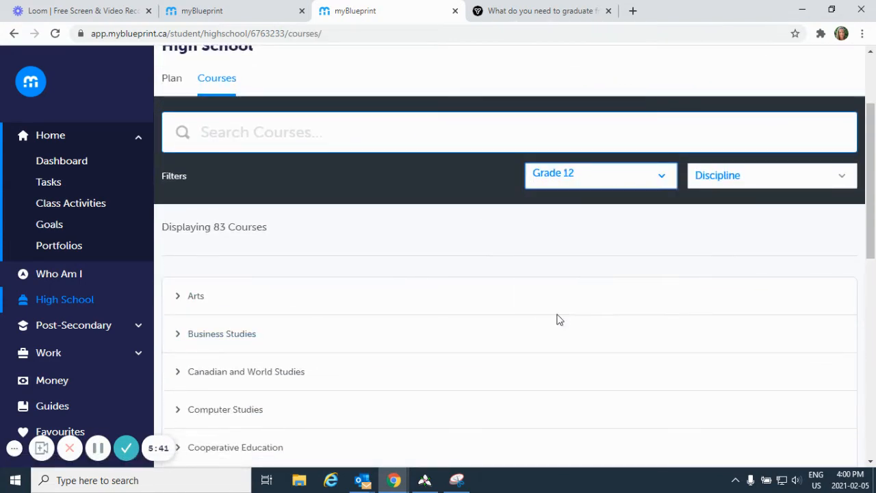
scroll(437, 292, down, 5)
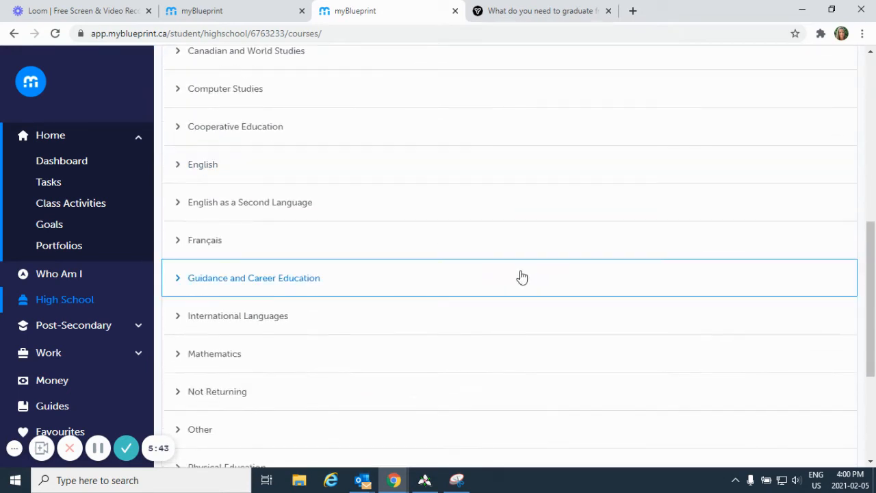
scroll(521, 277, down, 2)
click(231, 227)
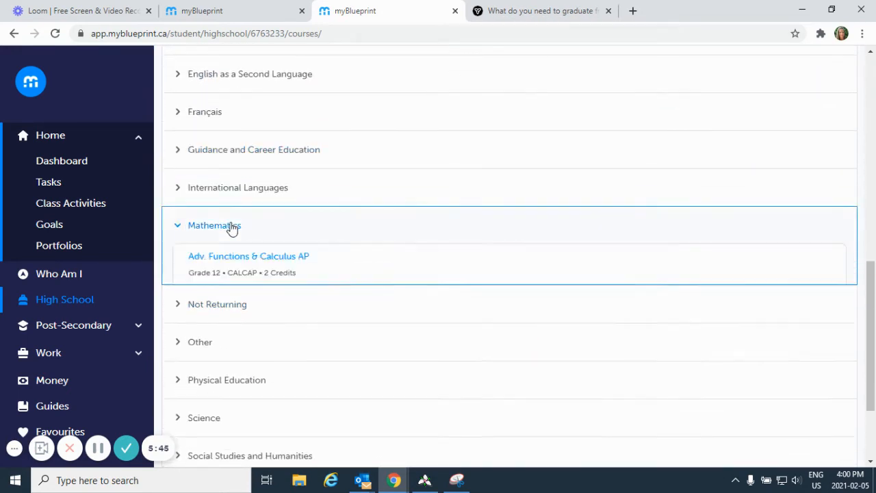
scroll(444, 268, down, 2)
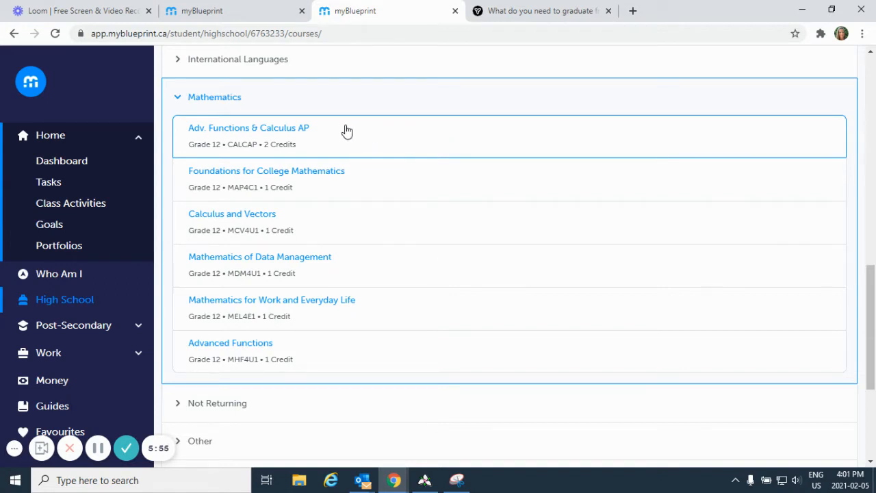
Examine the Adv. Functions & Calculus AP details, highlight the course code MHF4U0, and close the details without adding the course
click(284, 133)
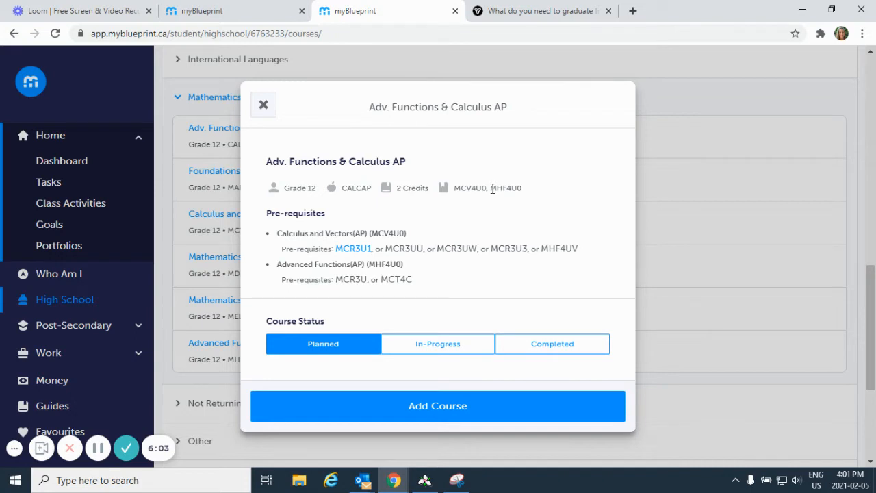
drag(492, 188, 520, 189)
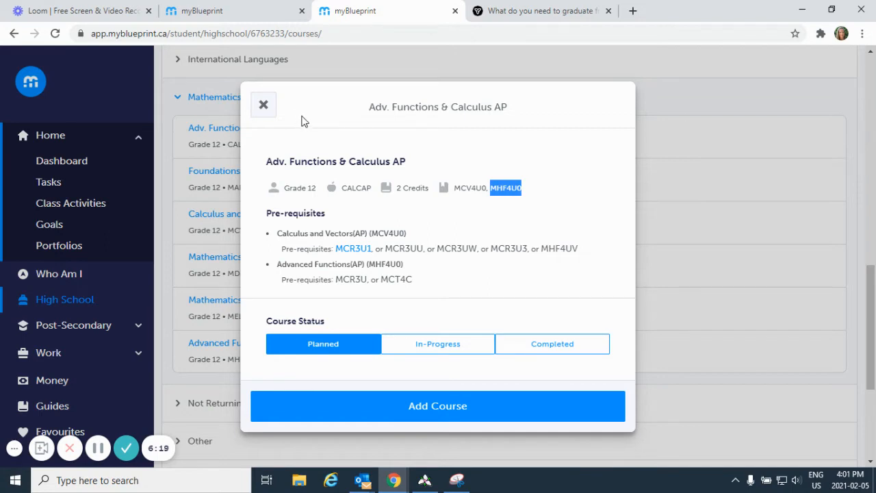
click(263, 106)
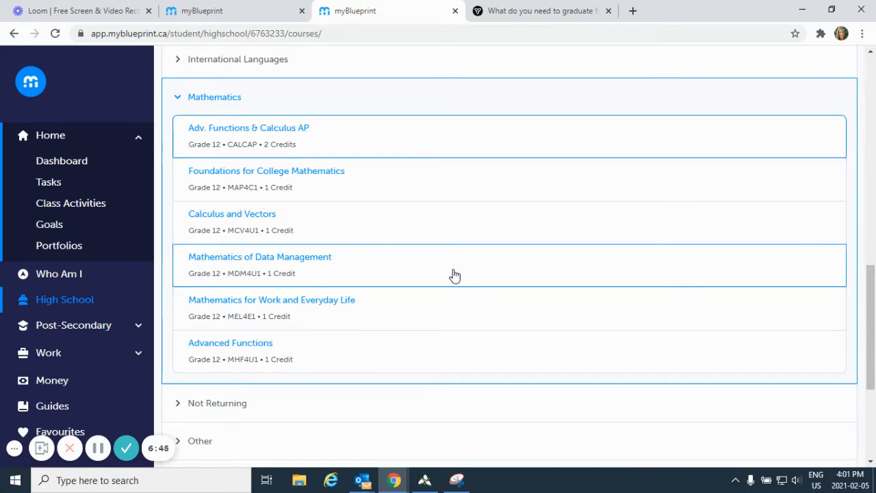
Review the Advanced Functions course MHF4U1 and add it to the Grade 12 plan with the status Planned
click(254, 348)
scroll(421, 369, down, 1)
scroll(433, 368, down, 1)
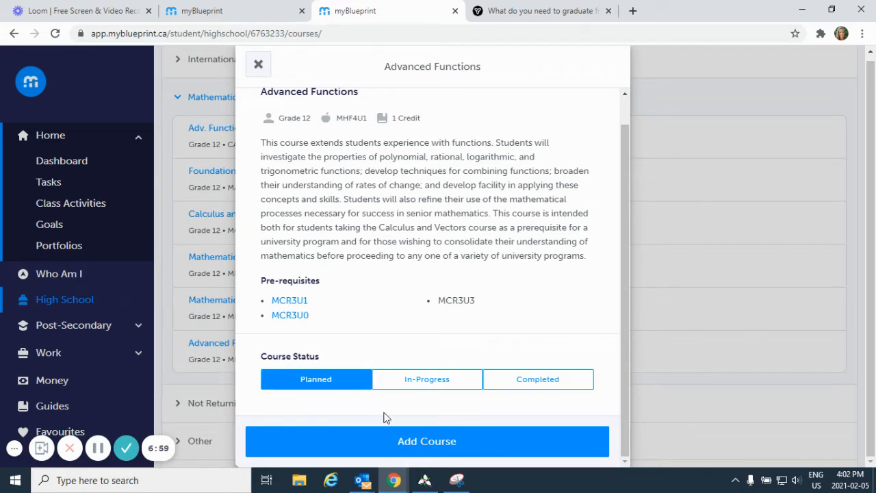
click(413, 444)
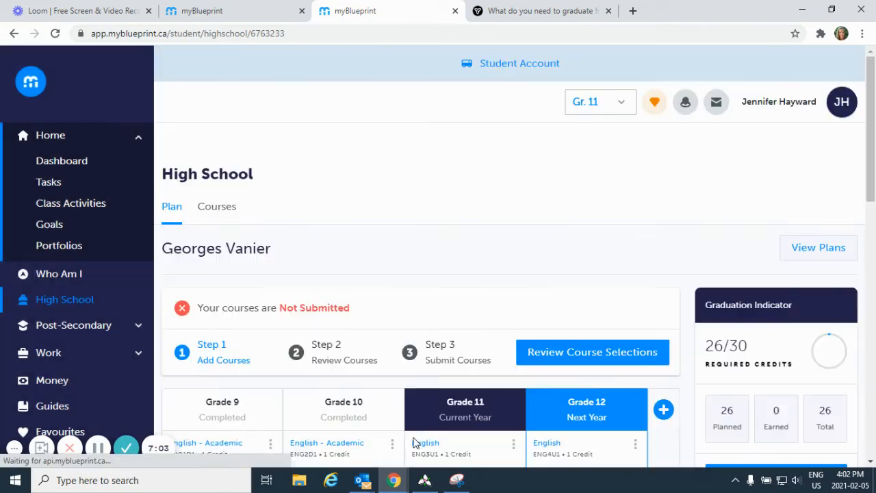
Open the course choices for the third Grade 12 slot and filter the catalogue to Grade 12
scroll(515, 267, down, 5)
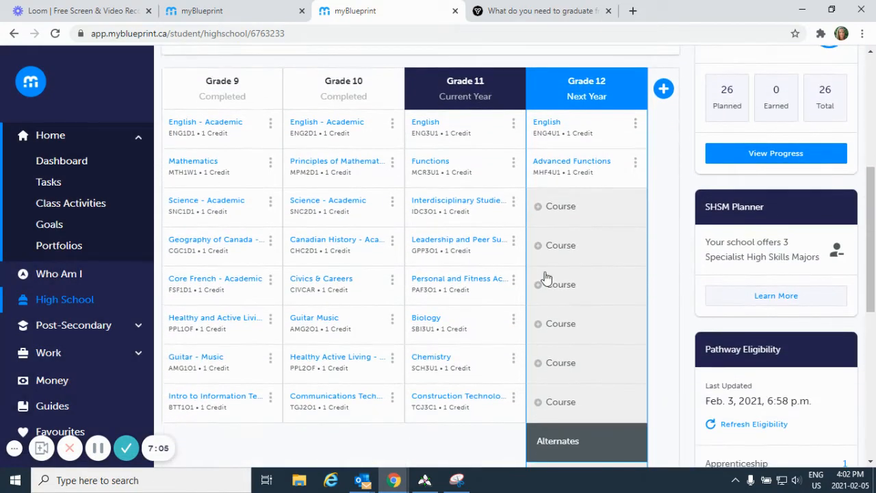
click(565, 208)
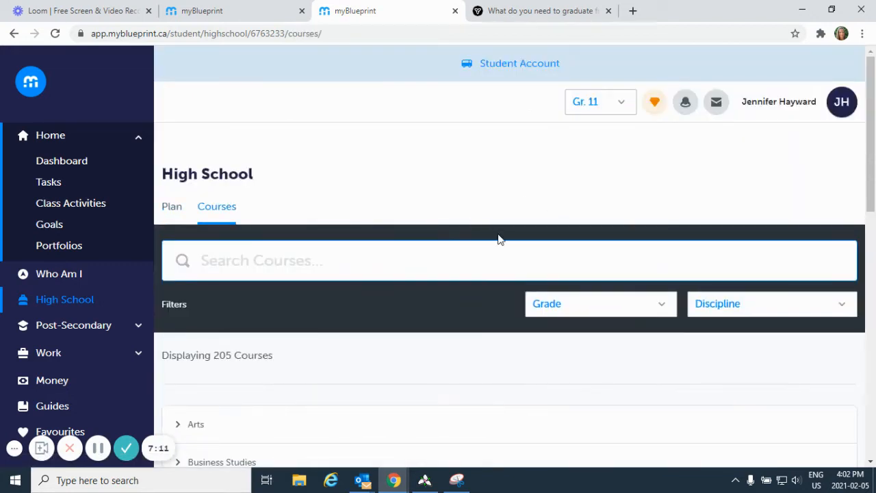
scroll(499, 239, down, 2)
click(664, 181)
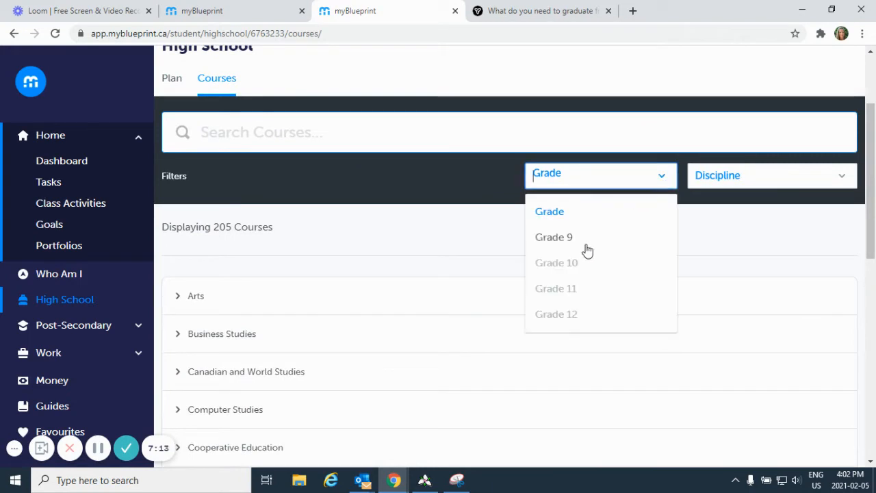
click(559, 315)
scroll(458, 255, down, 4)
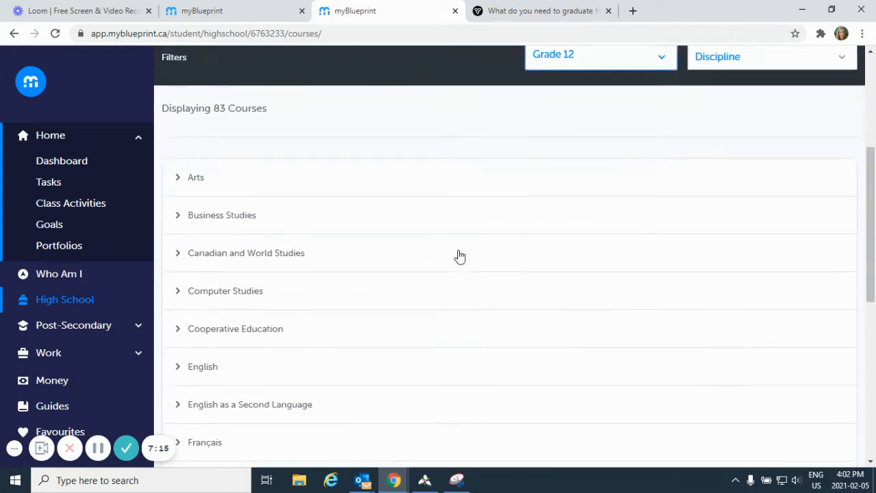
Review the Calculus and Vectors course MCV4U1 under Mathematics and add it to the Grade 12 plan with the status Planned
scroll(461, 251, down, 3)
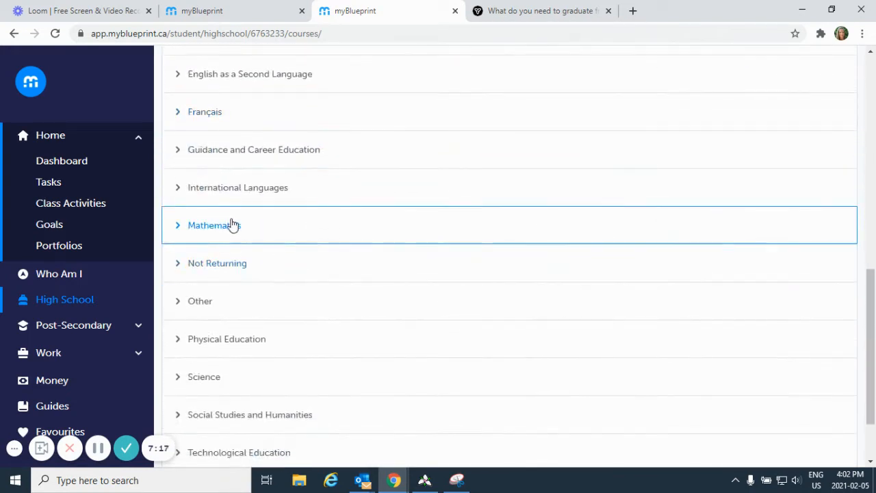
click(231, 227)
scroll(433, 290, down, 2)
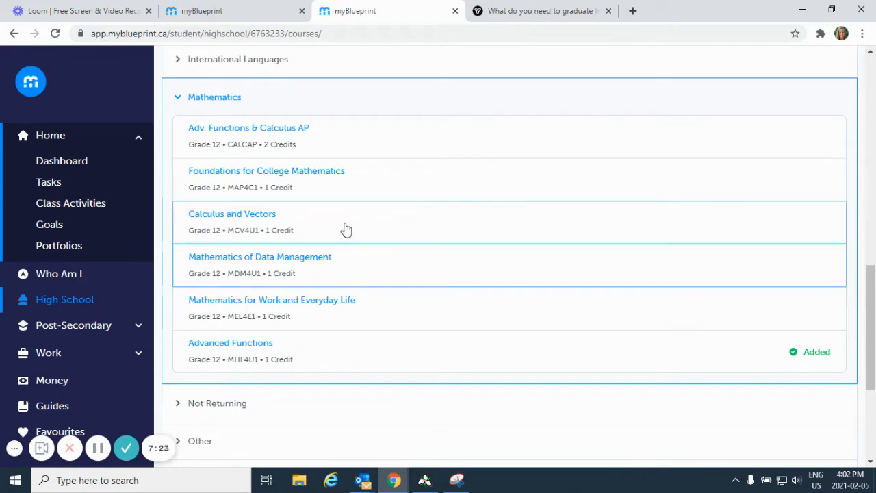
click(262, 216)
scroll(370, 245, down, 2)
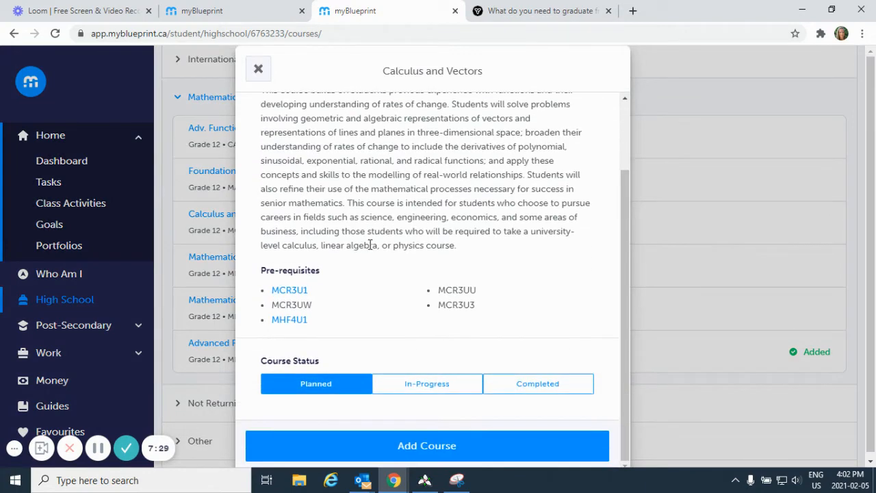
click(459, 445)
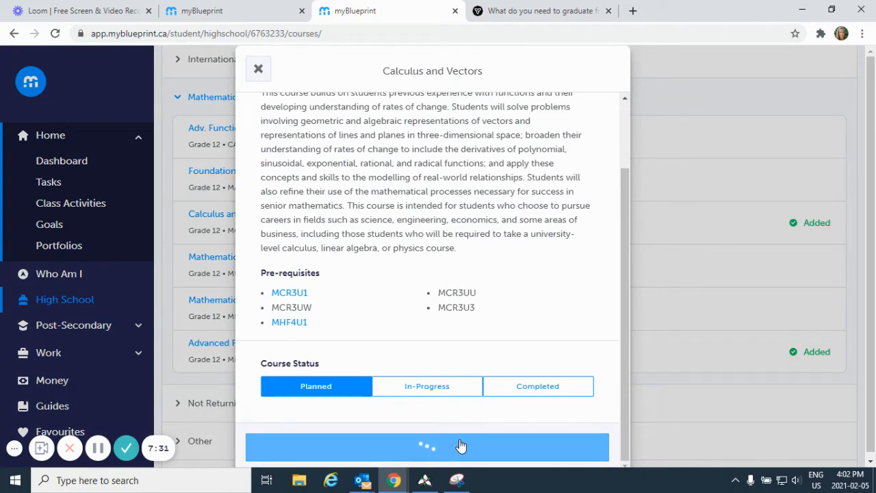
Review the plan, open the course choices for the fourth Grade 12 slot, and filter the catalogue to Grade 12
scroll(538, 312, down, 5)
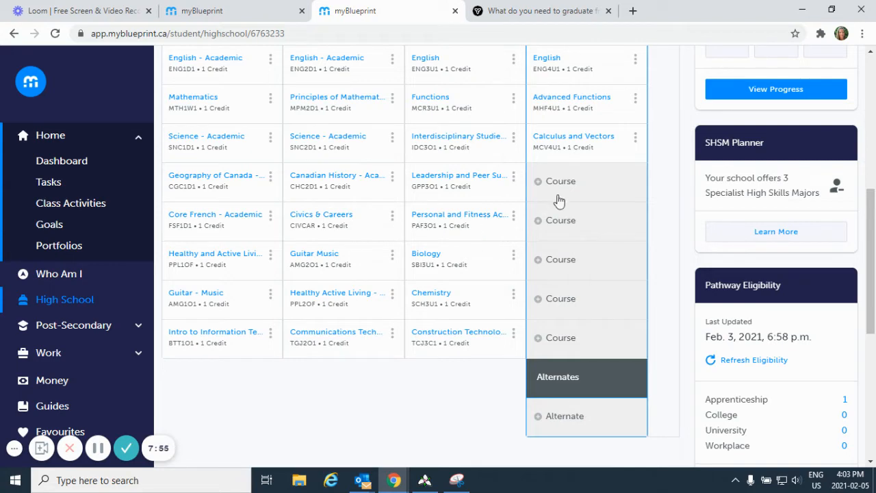
scroll(586, 233, up, 2)
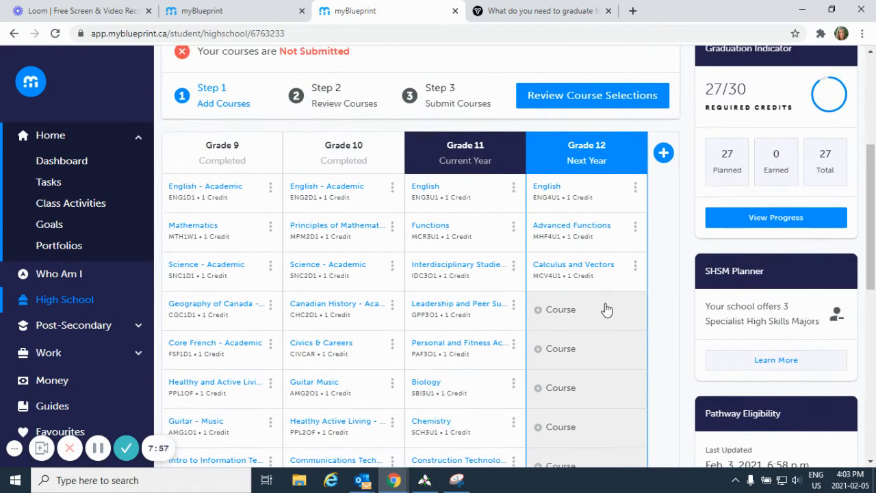
scroll(605, 343, down, 1)
scroll(605, 344, down, 1)
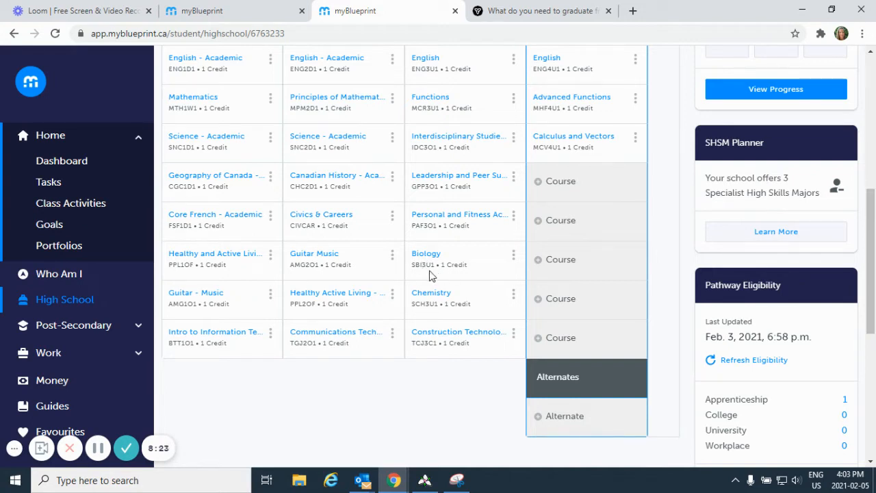
click(563, 181)
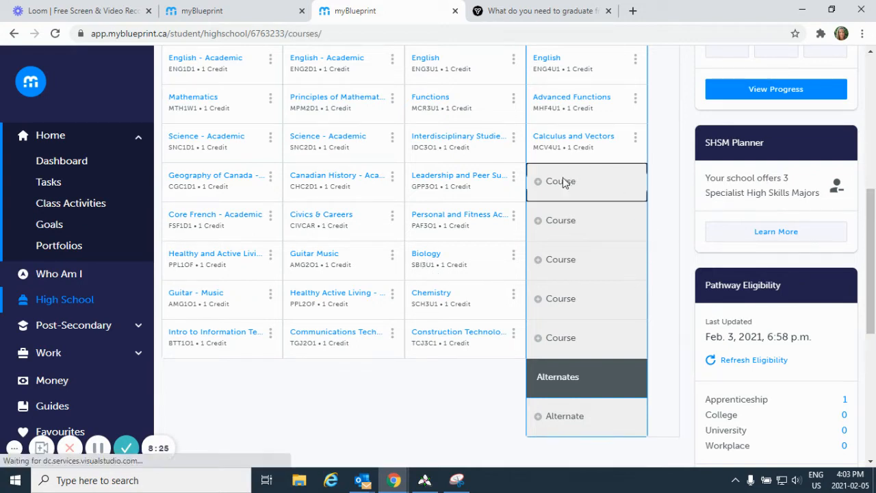
click(659, 307)
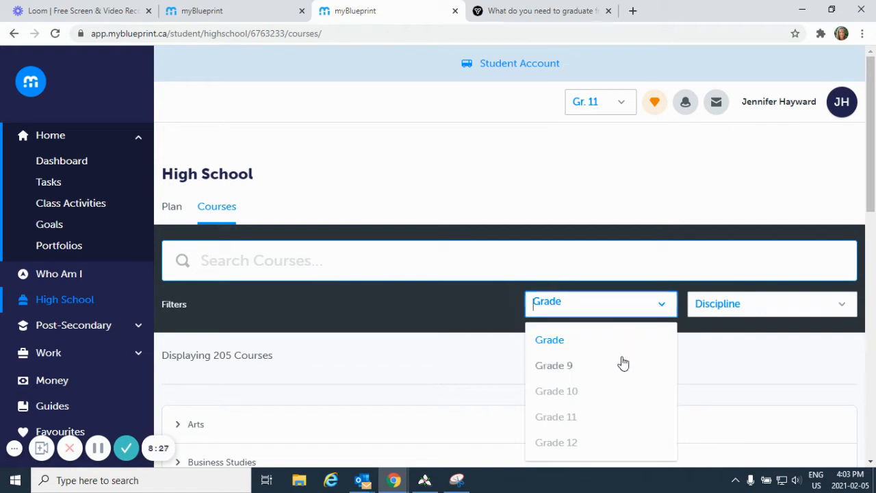
scroll(602, 342, down, 3)
click(561, 251)
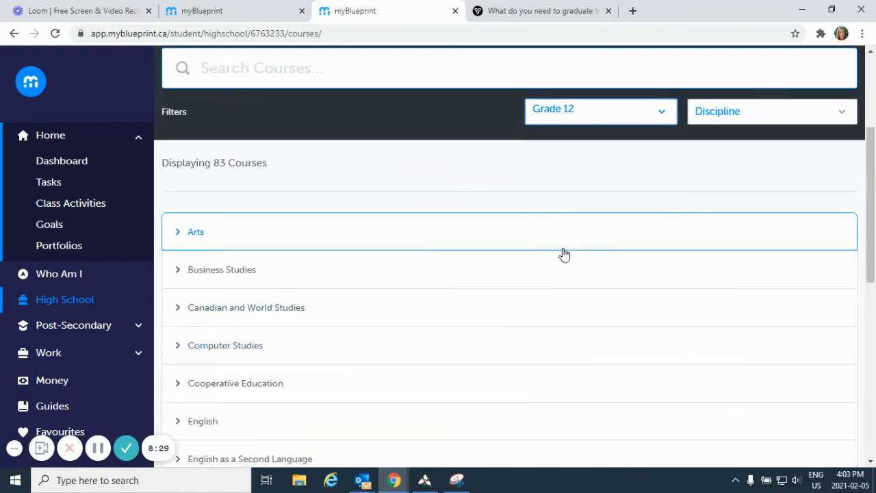
Expand the Science discipline and look through its Grade 12 biology, chemistry and physics courses
scroll(410, 248, down, 4)
scroll(412, 248, down, 3)
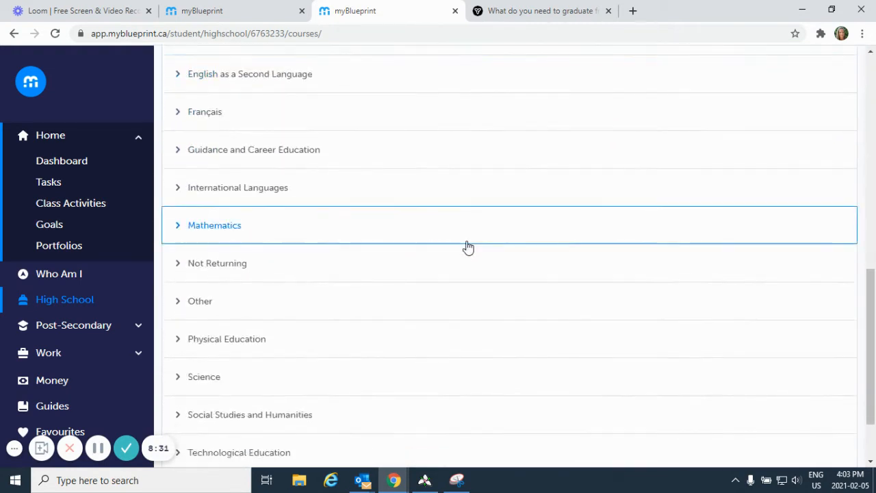
click(217, 314)
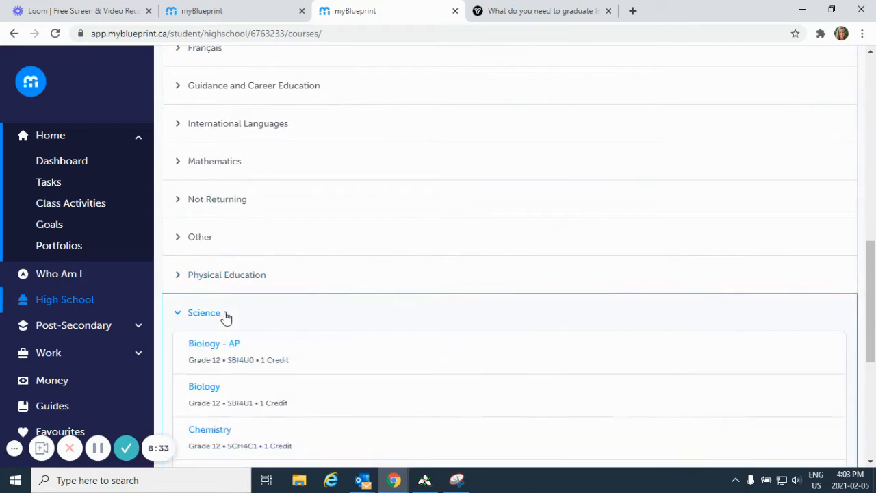
scroll(520, 267, down, 3)
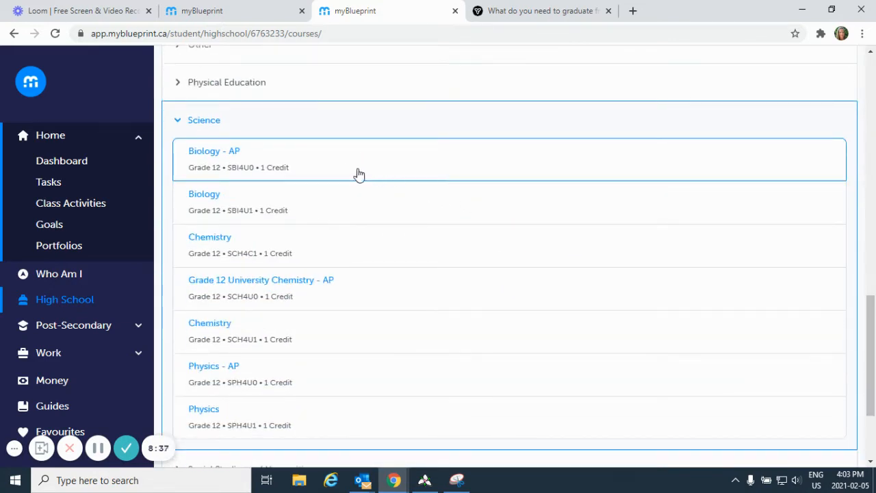
scroll(426, 195, down, 1)
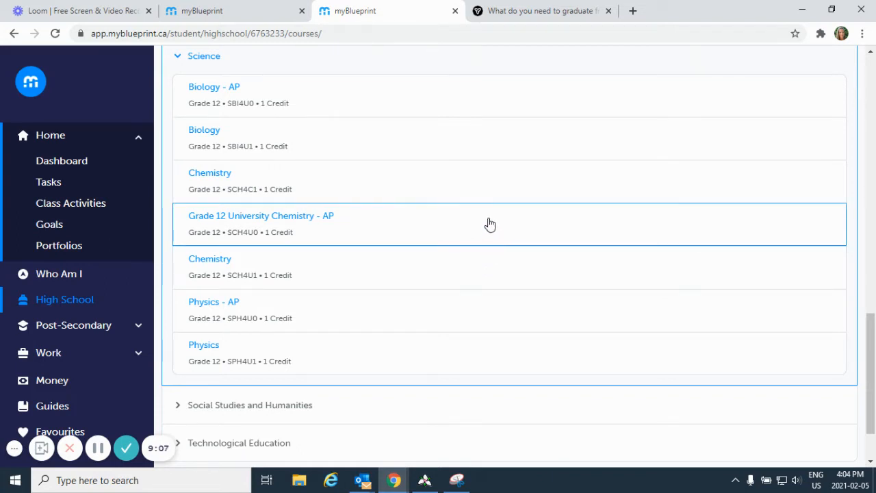
Examine the Chemistry SCH4C1 details, highlight the prerequisite SNC2P1, and close the details without adding the course
click(214, 176)
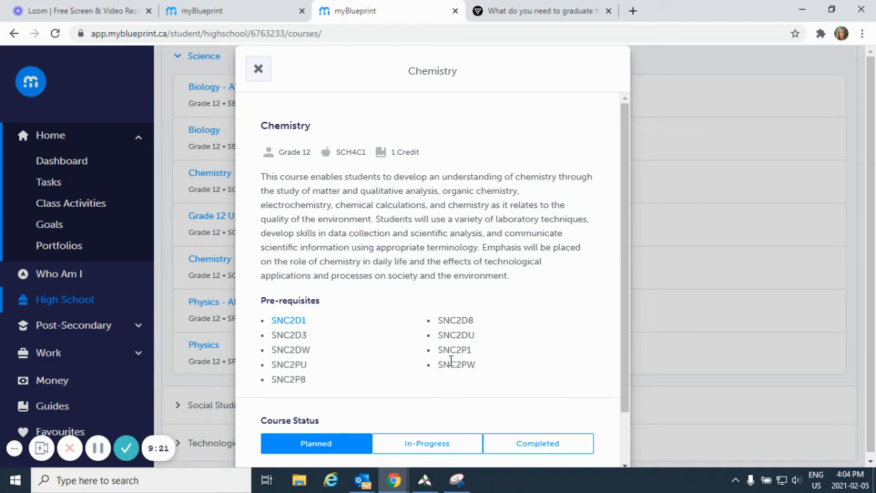
drag(440, 350, 481, 355)
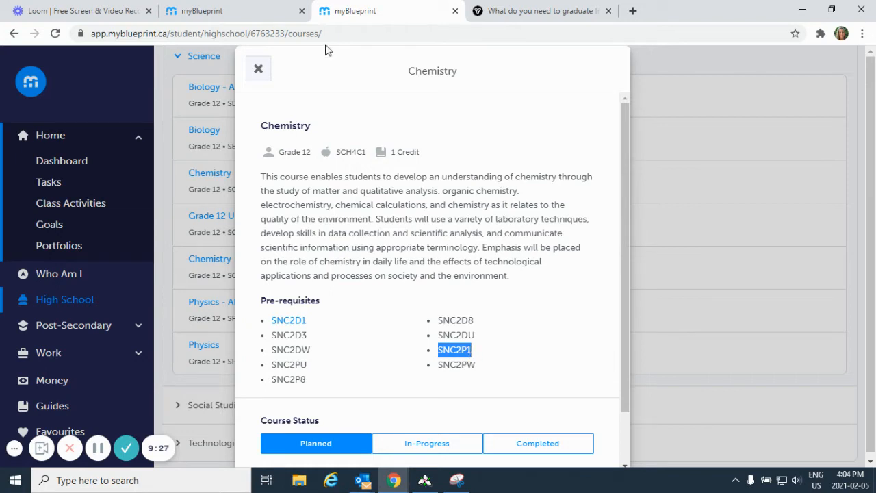
click(259, 70)
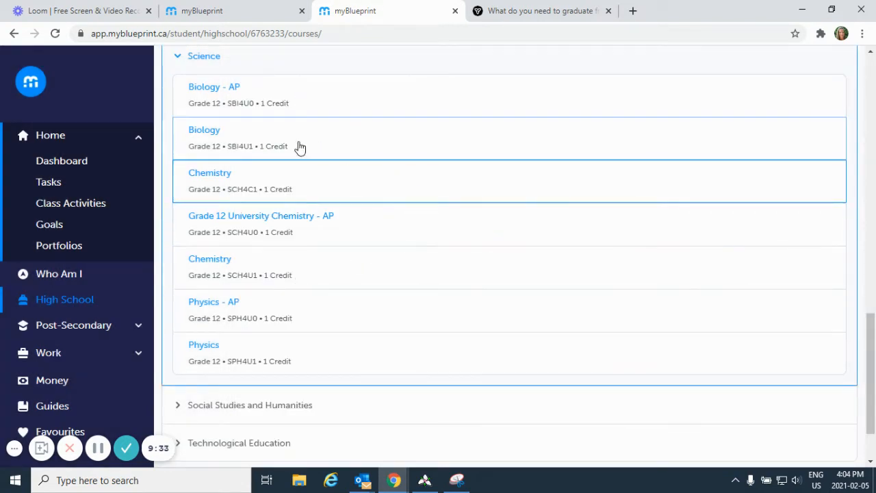
Open the Biology course SBI4U1 and add it to the Grade 12 plan with the status Planned
click(212, 137)
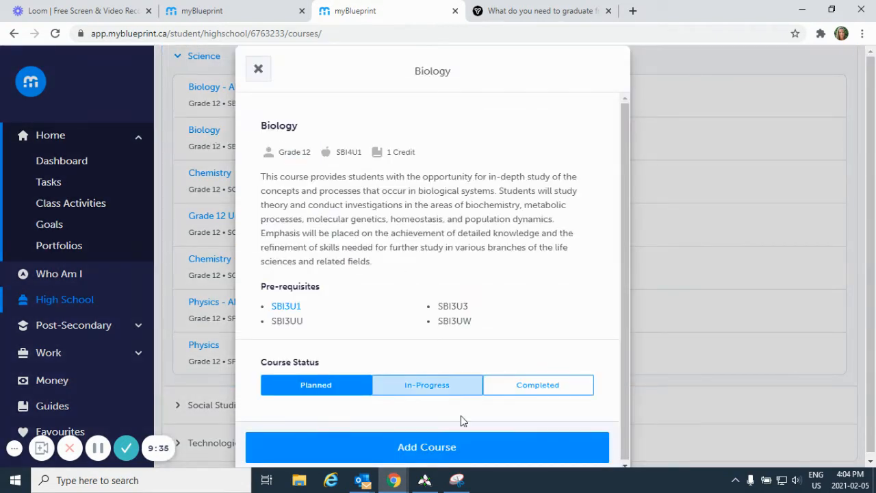
click(463, 445)
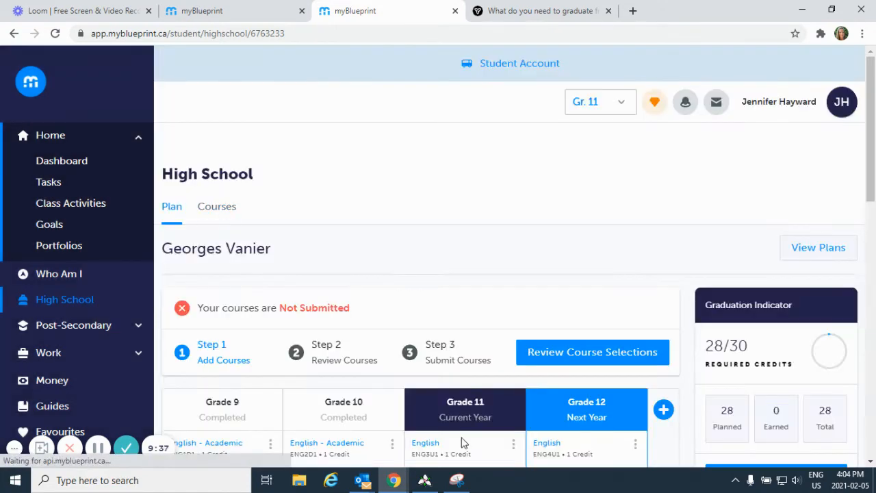
Open the course choices for the fifth Grade 12 slot and filter the catalogue to Grade 12
scroll(621, 298, down, 1)
scroll(621, 298, down, 3)
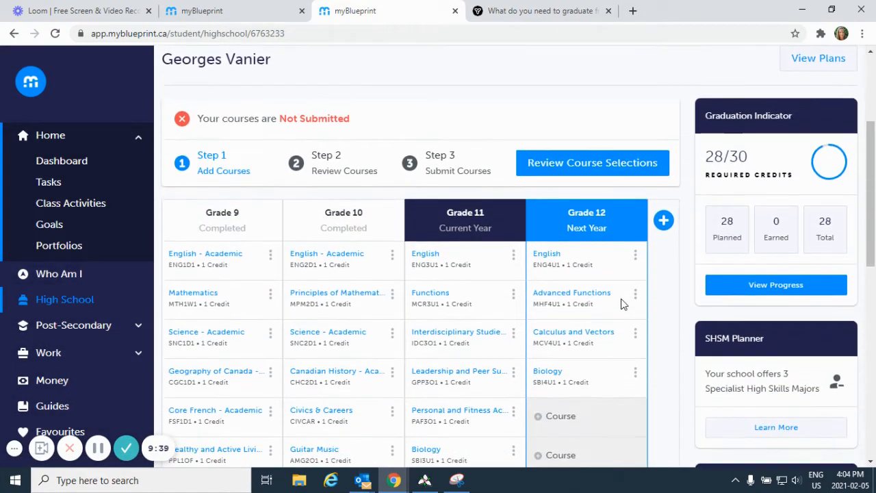
scroll(618, 281, down, 1)
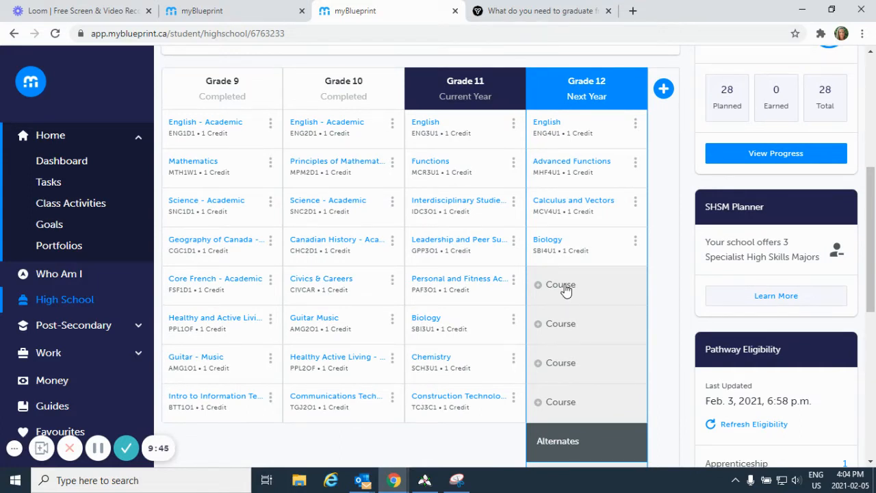
click(565, 286)
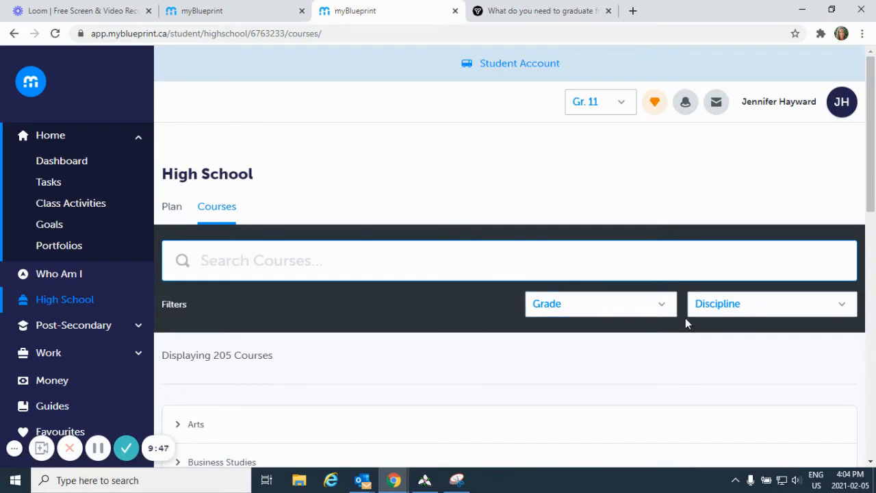
click(659, 308)
scroll(609, 352, down, 2)
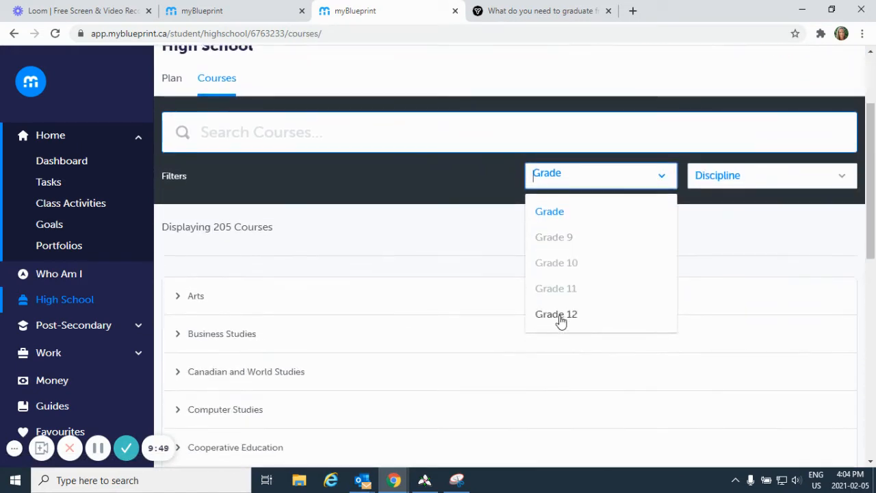
click(559, 318)
Add Equity and Social Justice: From Theory to Practice (HSE4M1) from Social Studies and Humanities to the Grade 12 plan as Planned
scroll(431, 301, down, 3)
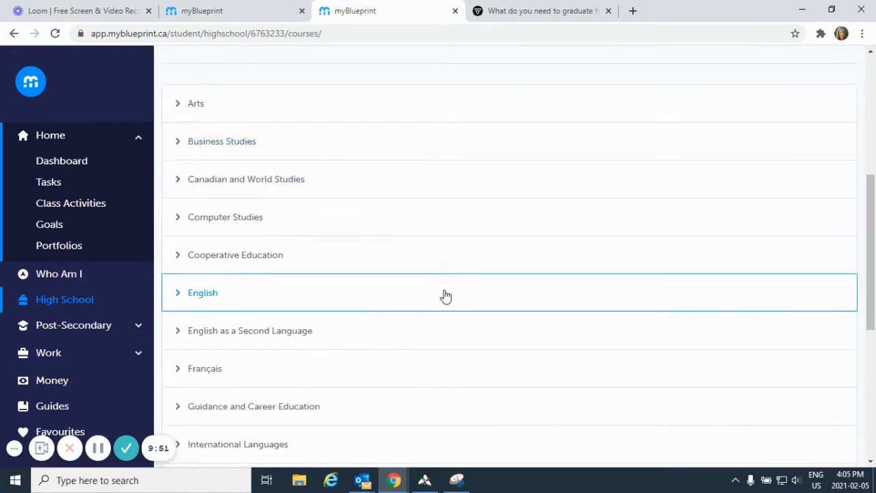
scroll(445, 296, down, 5)
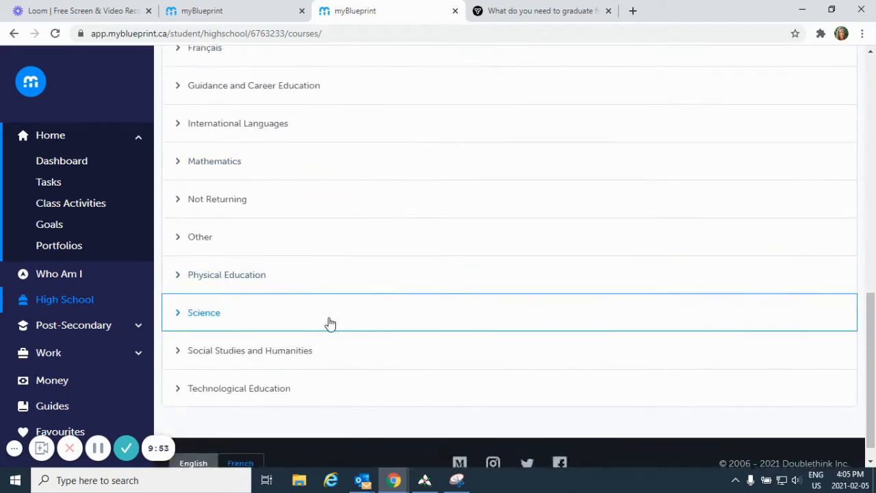
click(301, 356)
scroll(534, 308, down, 1)
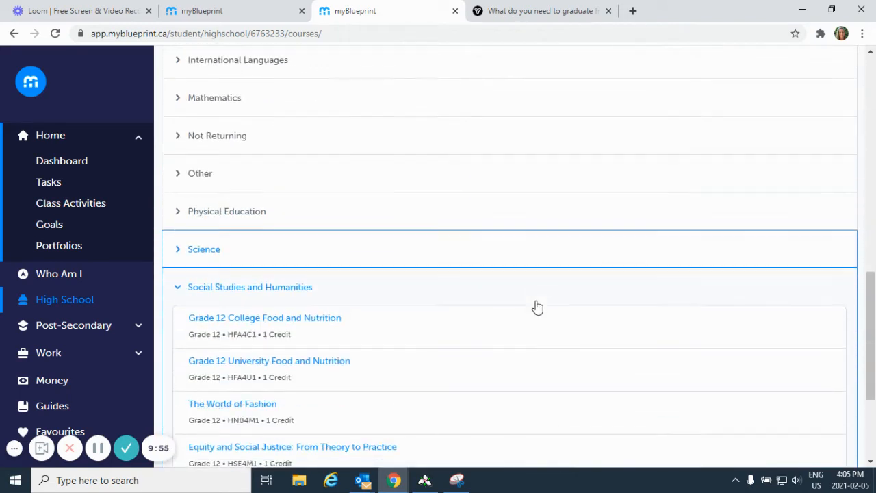
scroll(541, 304, down, 2)
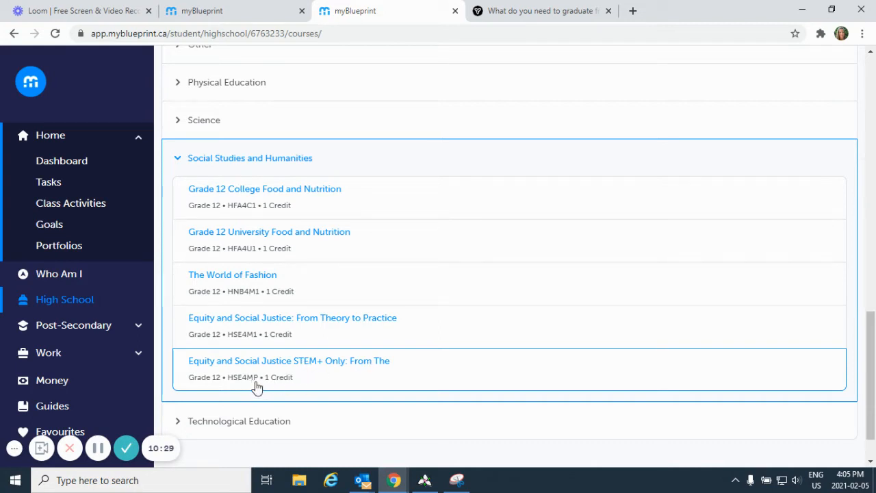
click(307, 319)
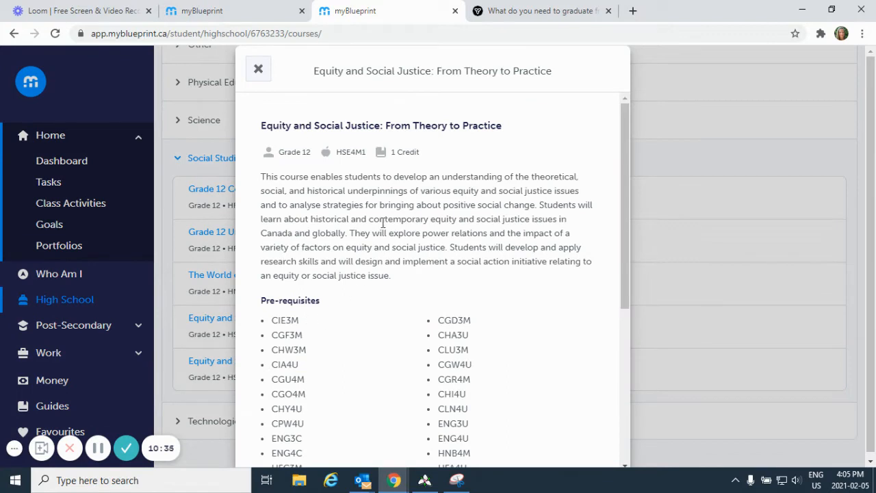
scroll(419, 287, down, 4)
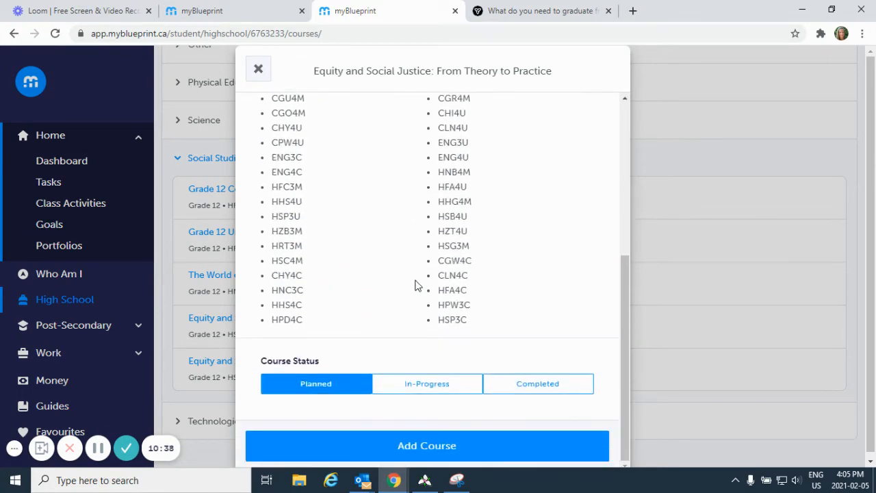
click(430, 448)
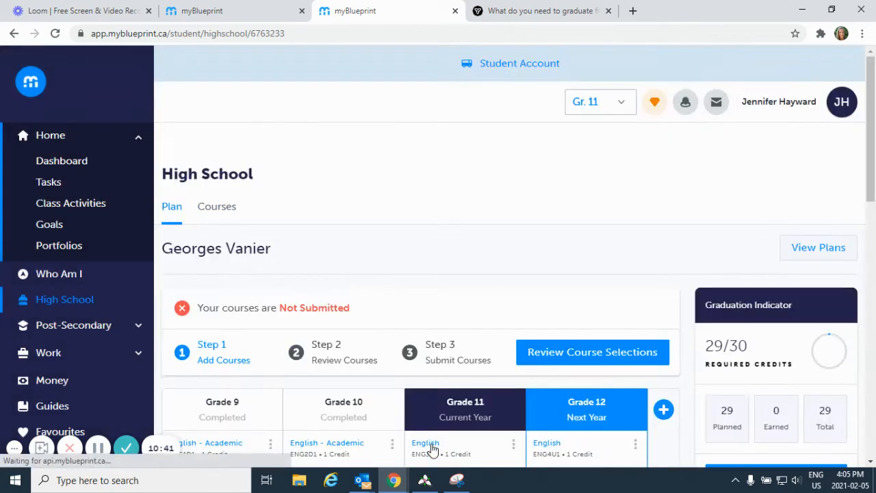
Open the course choices for the sixth Grade 12 slot and filter the catalogue to Grade 12
scroll(517, 332, down, 6)
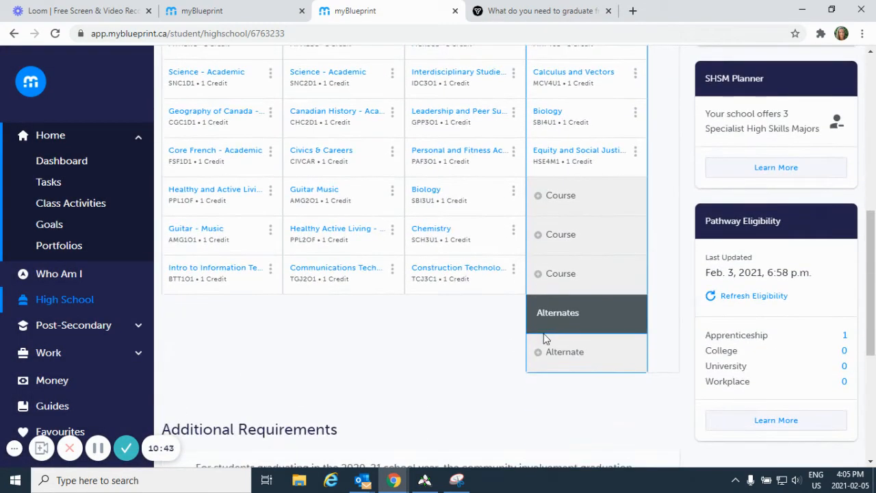
click(558, 196)
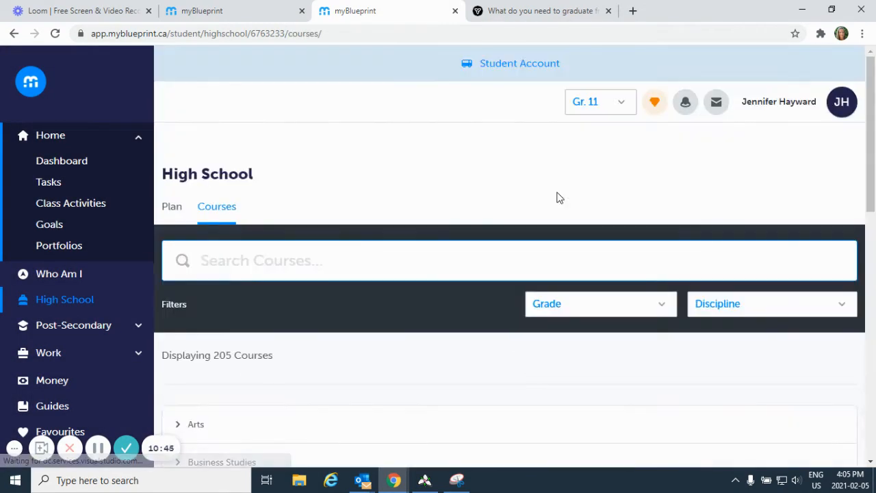
scroll(599, 292, down, 2)
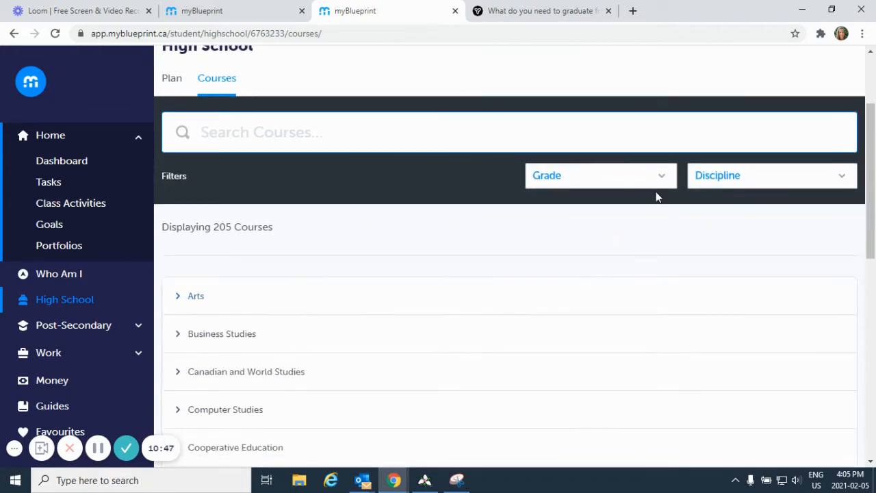
click(661, 175)
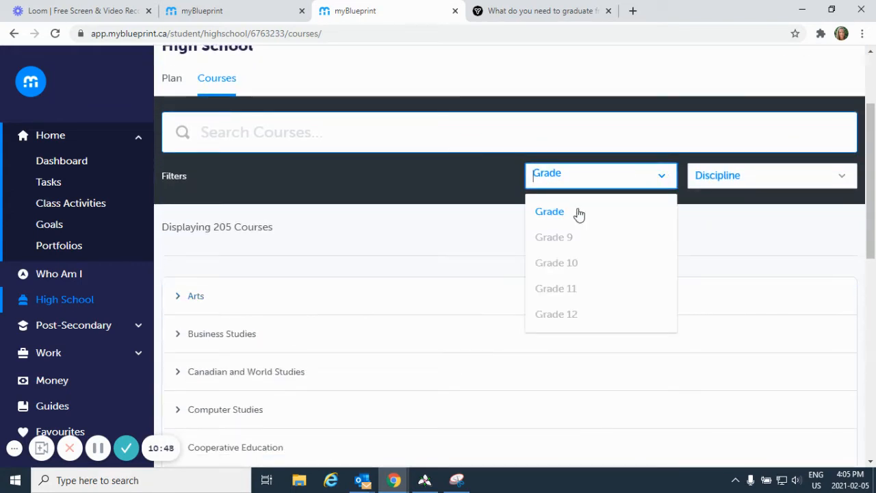
click(557, 315)
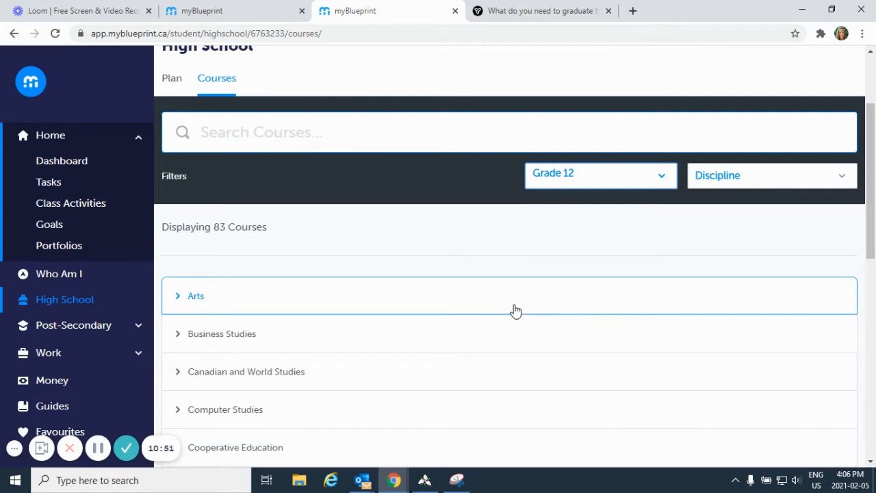
Add Business Leadership: Management Fundamentals (BOH4M1) from Business Studies to the Grade 12 plan as Planned
scroll(253, 318, down, 2)
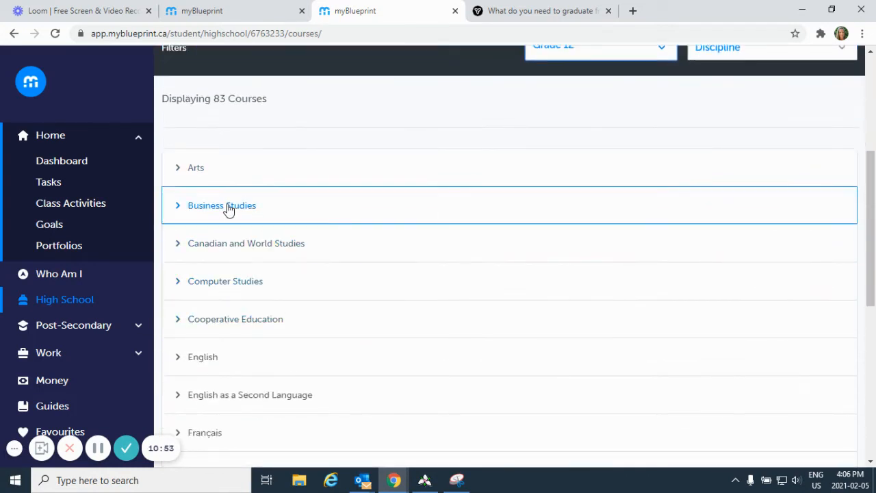
click(225, 207)
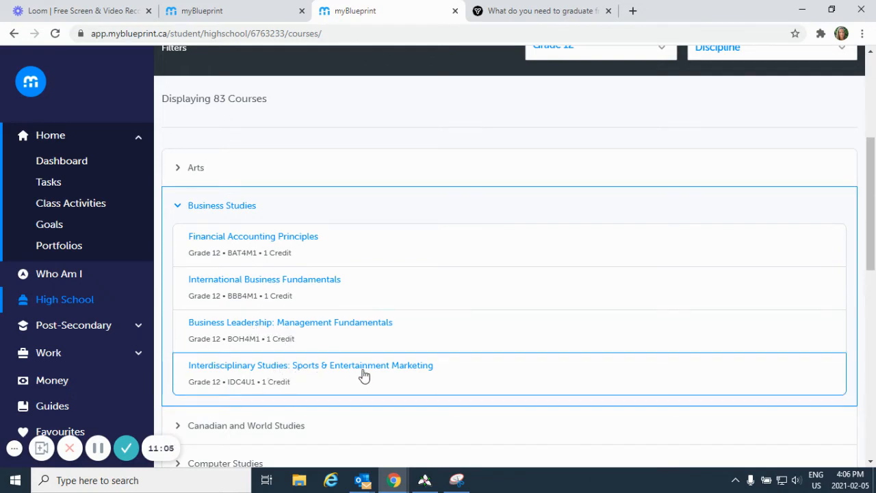
click(328, 325)
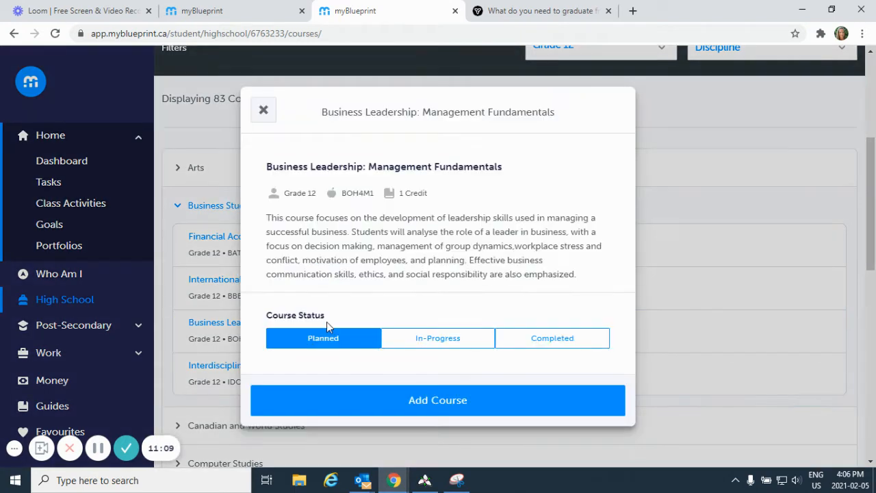
click(438, 401)
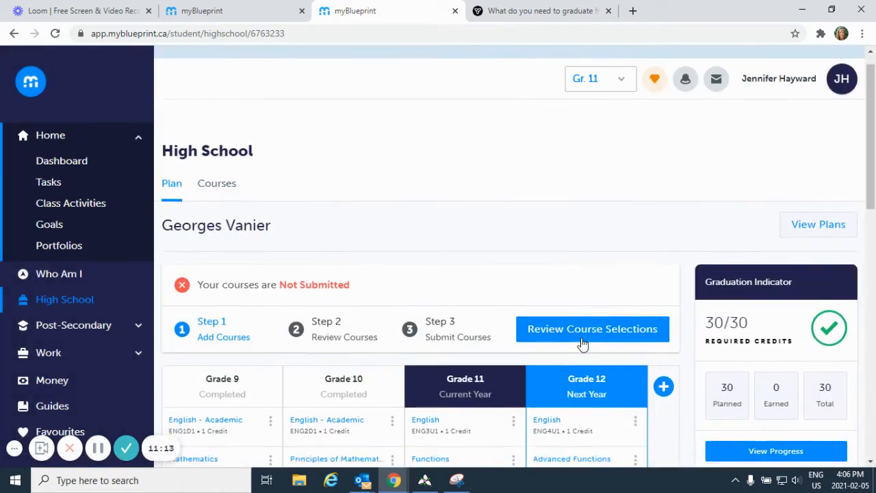
Open the course choices for the seventh Grade 12 slot and filter the catalogue to Grade 12
scroll(581, 342, down, 5)
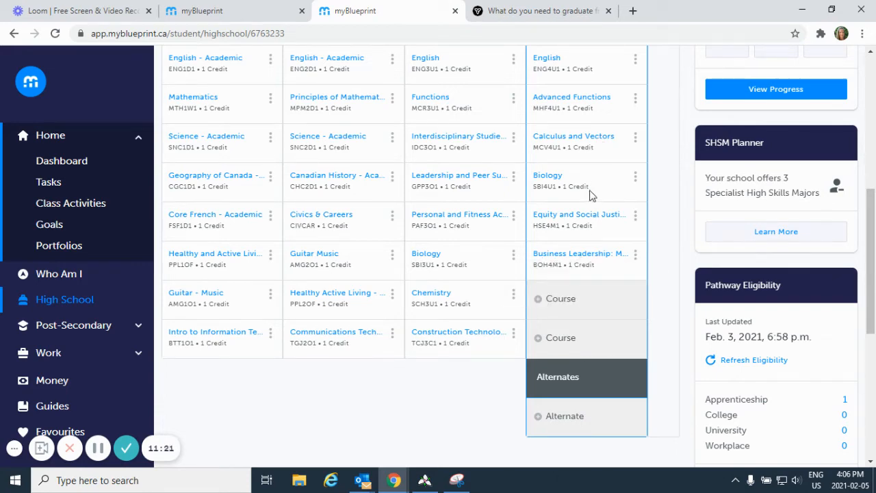
scroll(592, 195, up, 1)
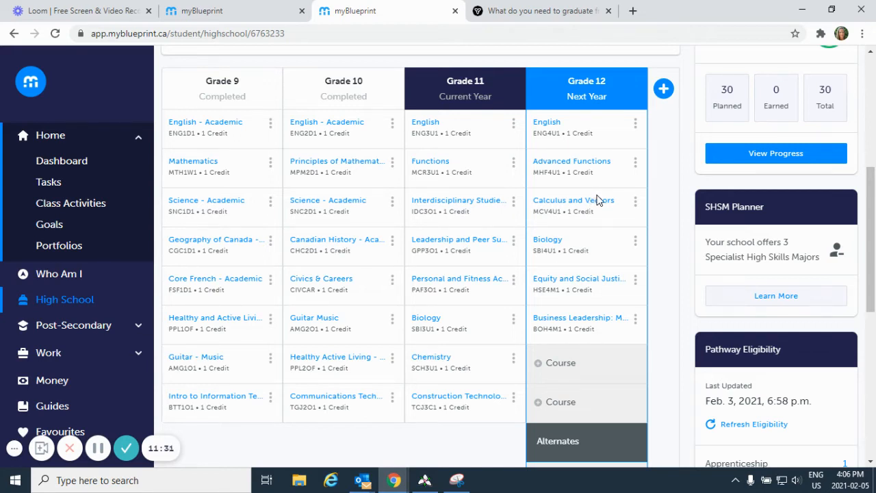
click(563, 363)
scroll(467, 269, down, 2)
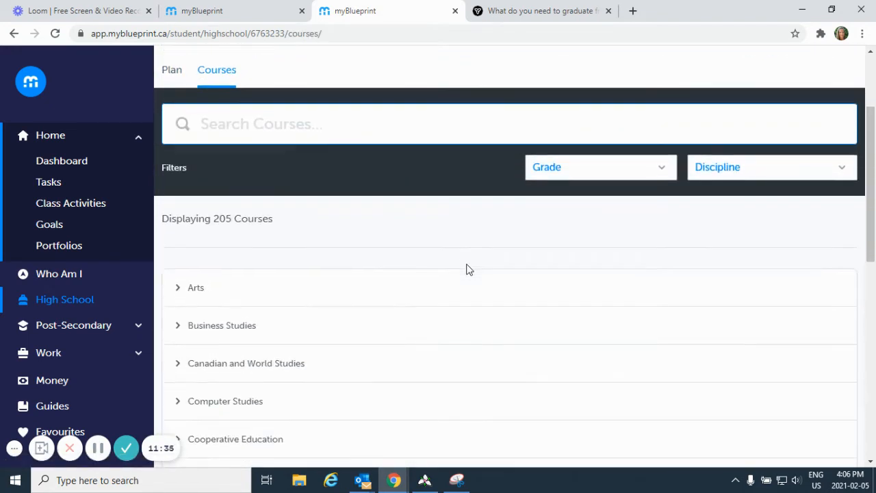
scroll(466, 269, down, 1)
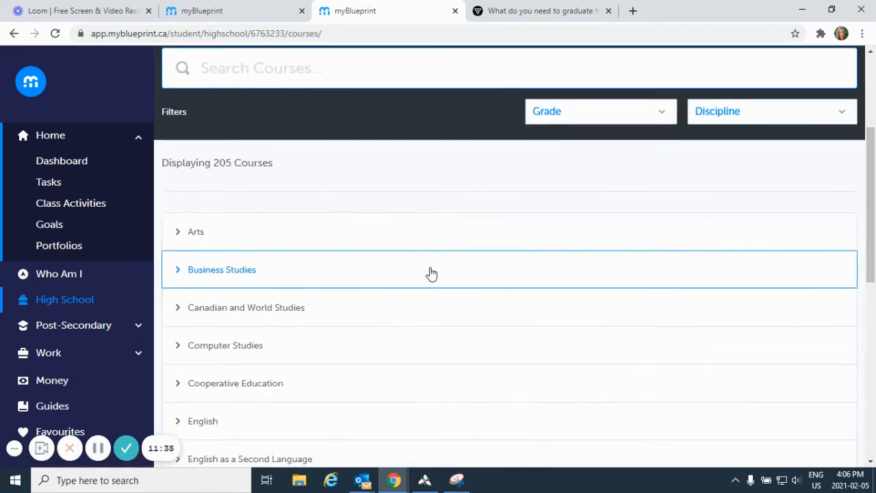
click(657, 112)
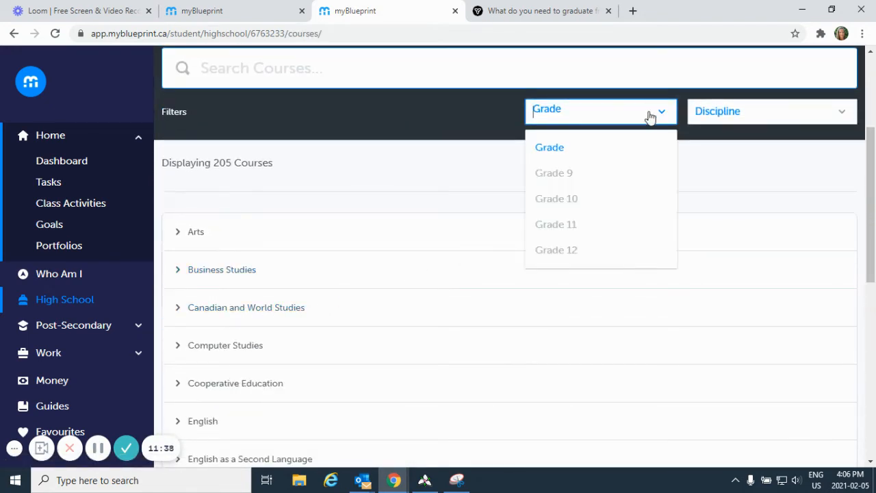
click(559, 252)
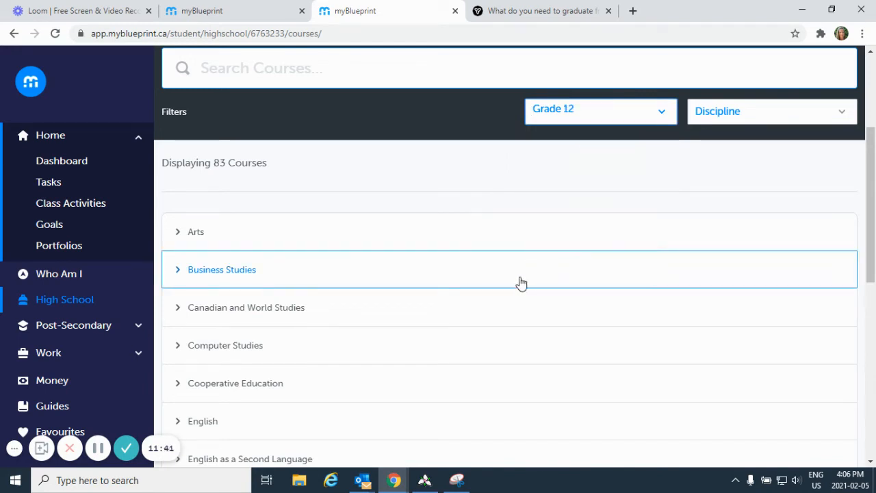
scroll(520, 284, down, 2)
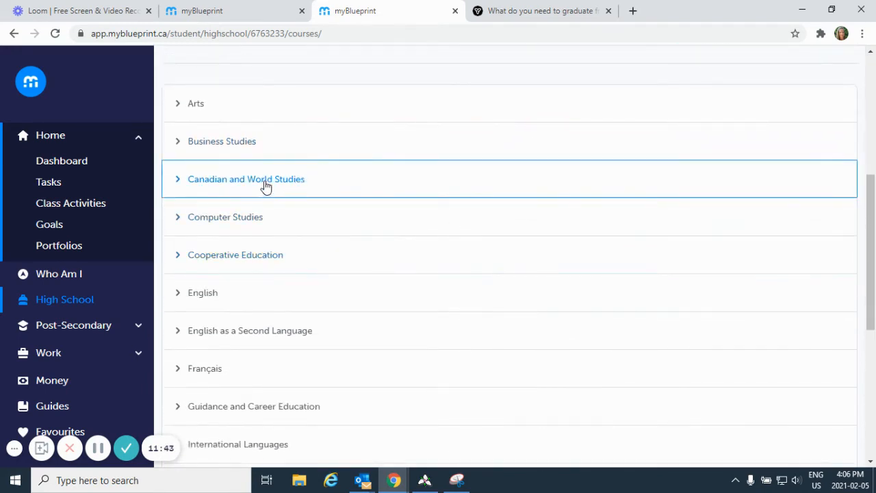
click(266, 183)
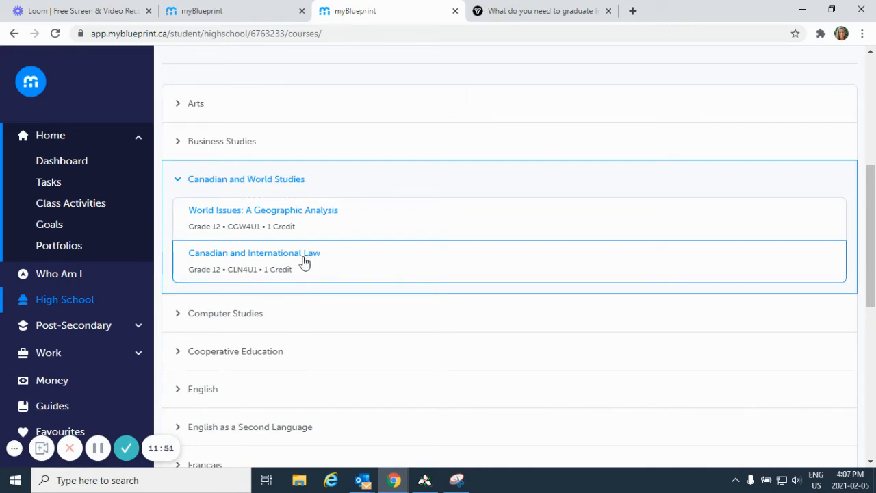
click(175, 180)
Add Grade 12 University Food and Nutrition (HFA4U1) from Social Studies and Humanities to the Grade 12 plan with the status Planned
scroll(442, 229, down, 3)
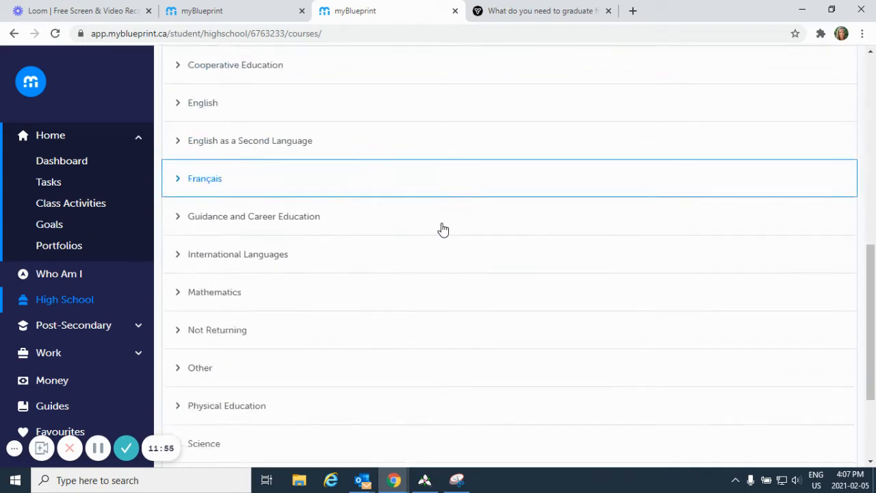
scroll(468, 228, down, 3)
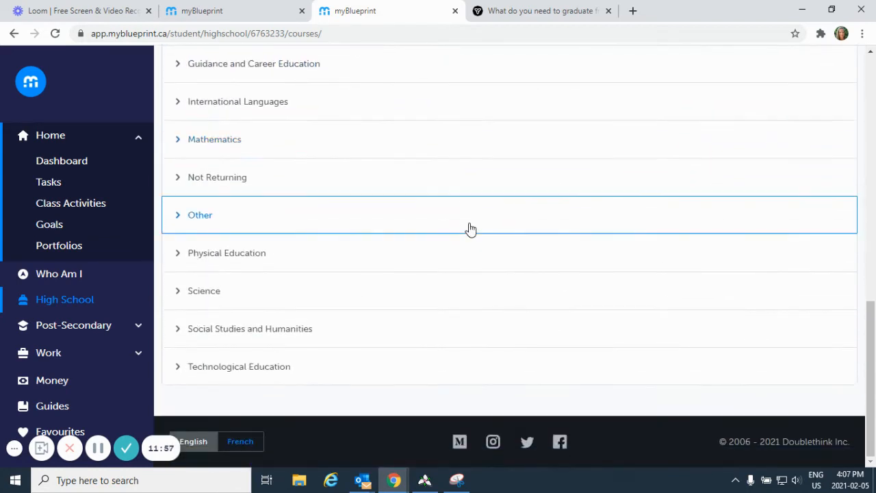
click(282, 329)
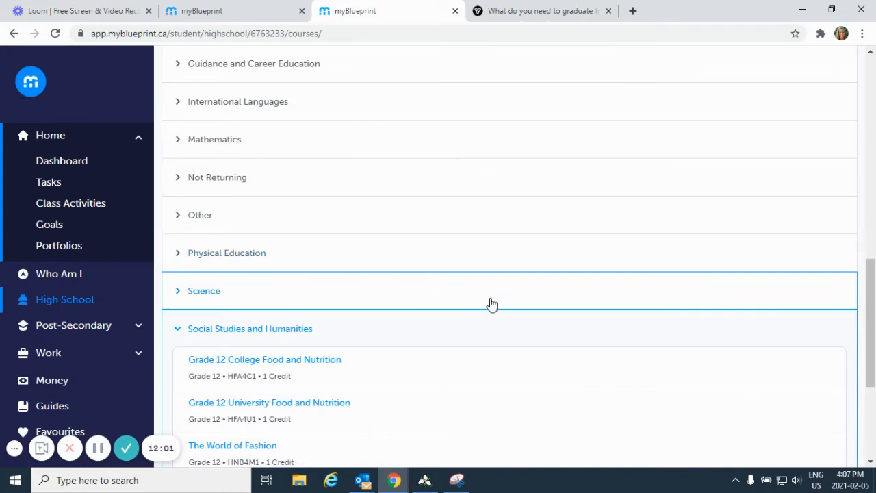
scroll(491, 303, down, 2)
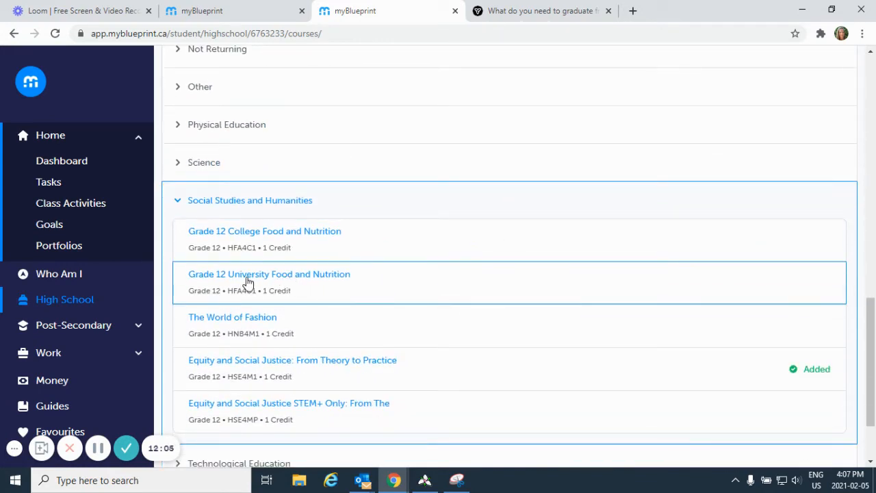
click(304, 277)
scroll(397, 277, down, 3)
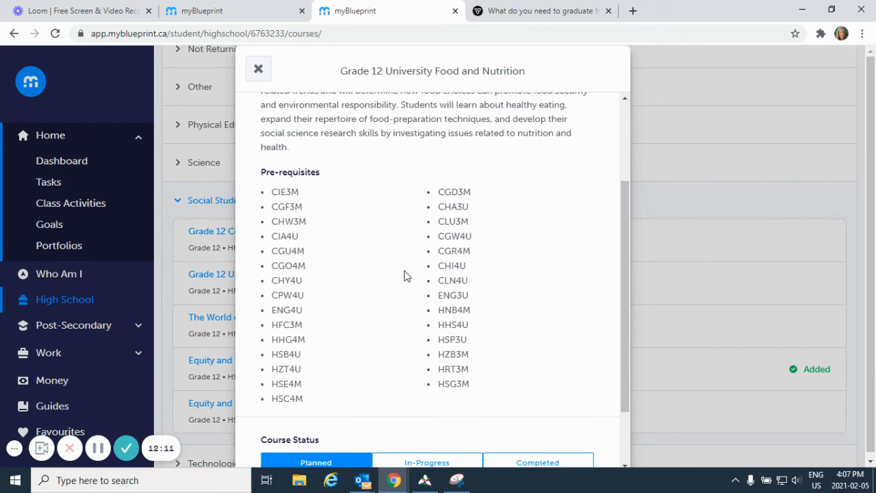
scroll(404, 275, down, 2)
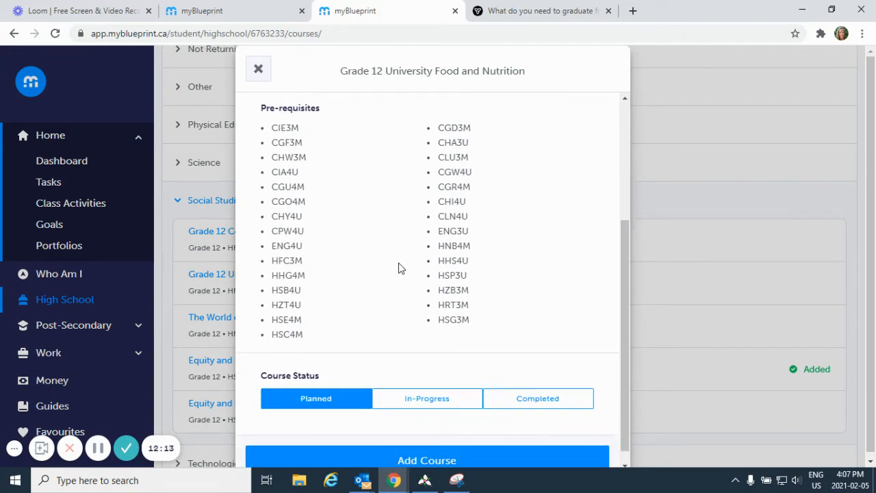
scroll(390, 258, down, 1)
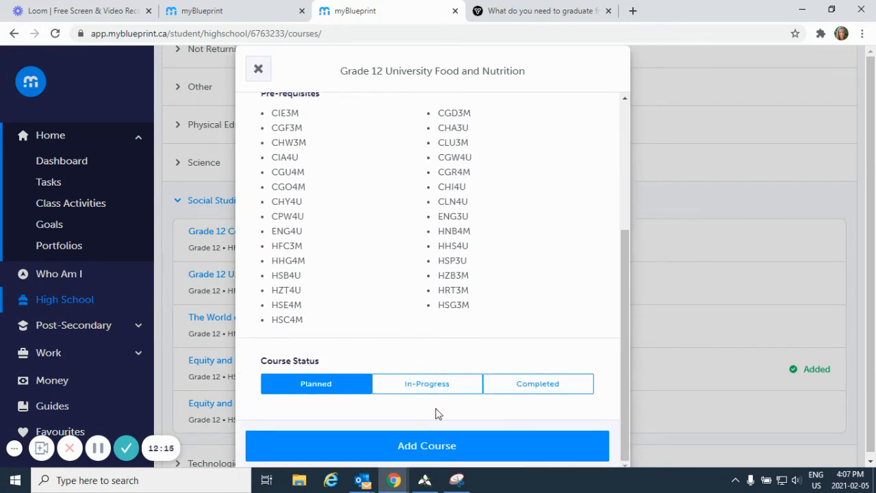
click(427, 448)
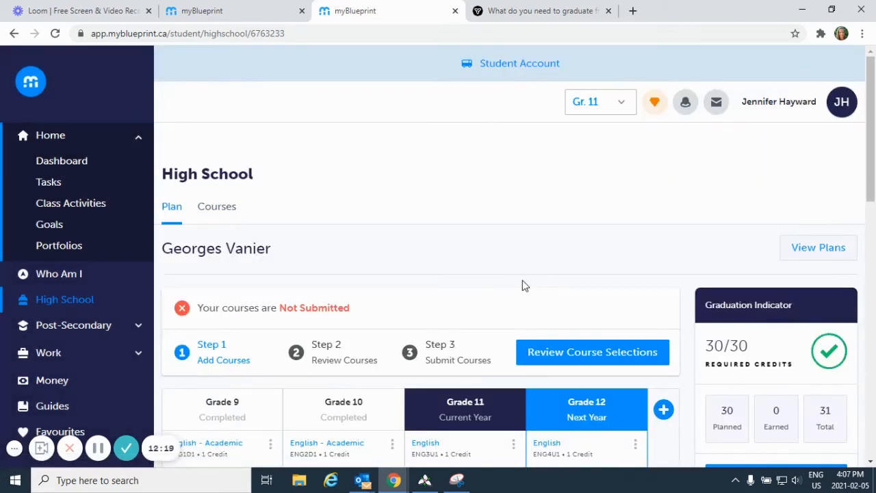
Open the course choices for the Grade 12 alternate slot and filter the catalogue to Grade 12
scroll(522, 281, down, 6)
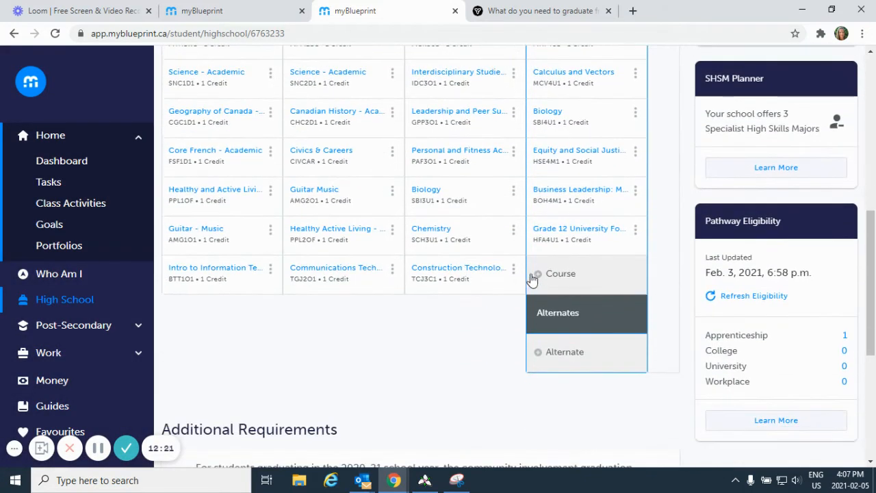
scroll(582, 188, up, 2)
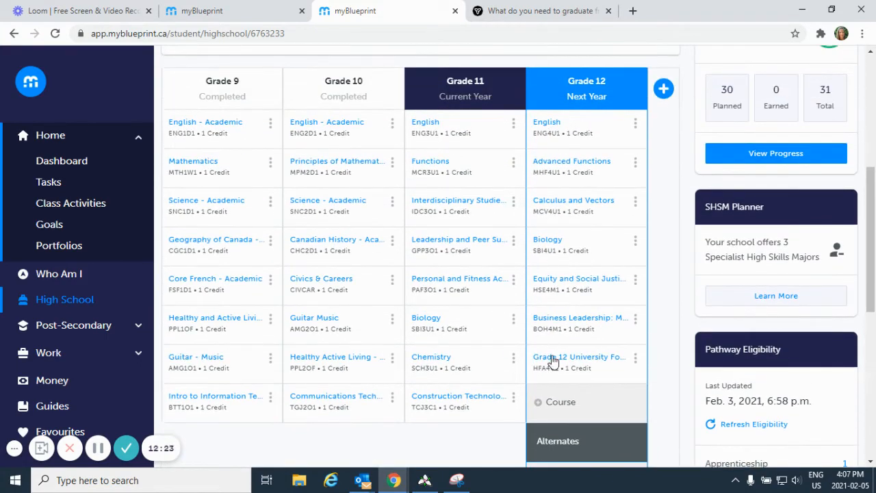
scroll(581, 208, down, 2)
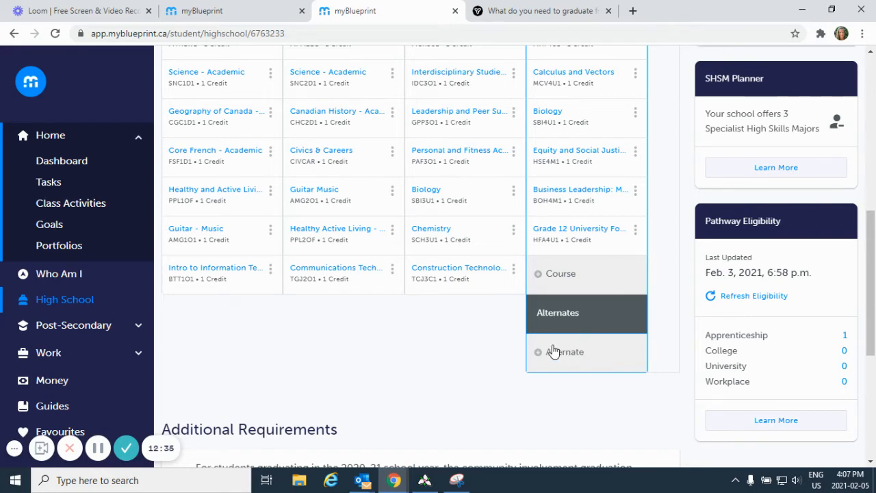
scroll(578, 199, up, 2)
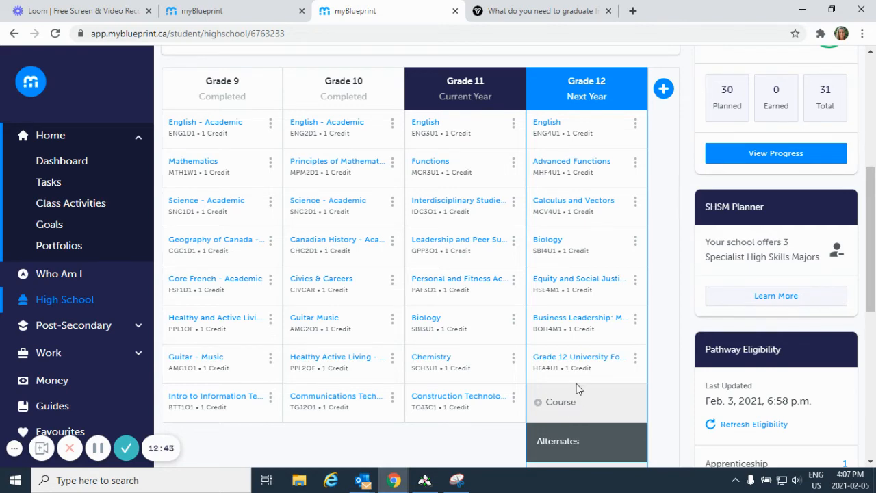
scroll(578, 383, down, 2)
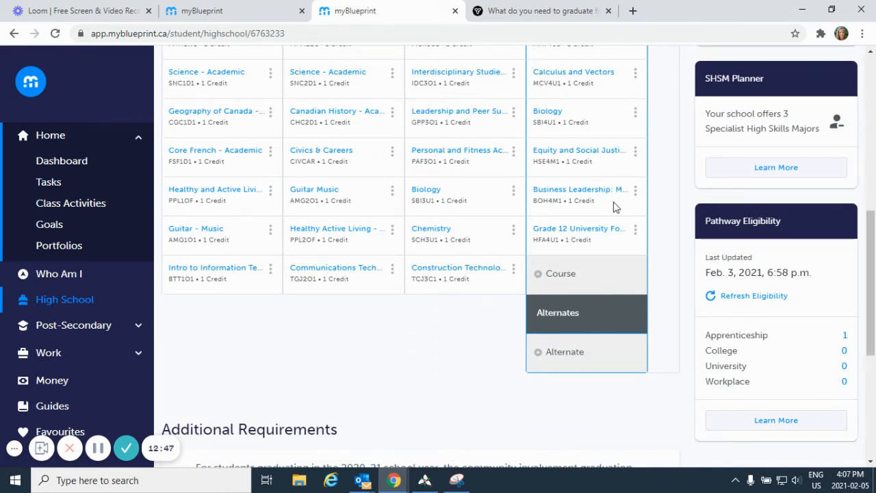
scroll(591, 197, up, 1)
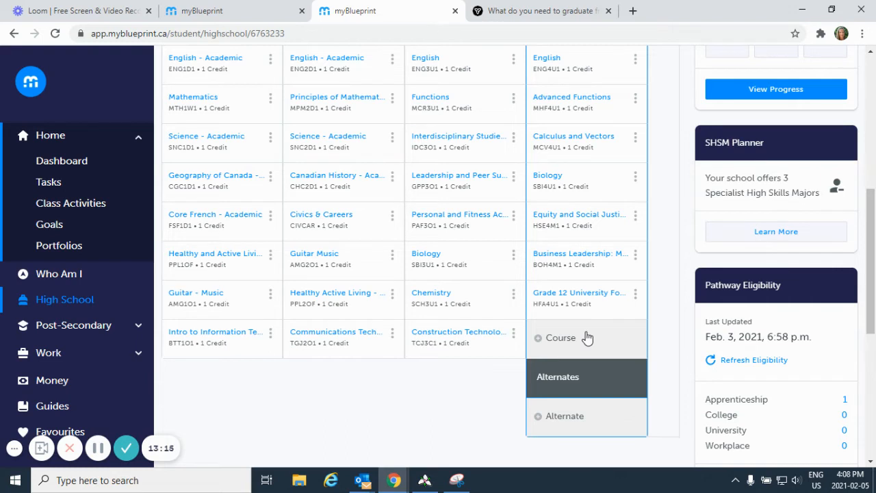
click(566, 416)
scroll(481, 285, down, 3)
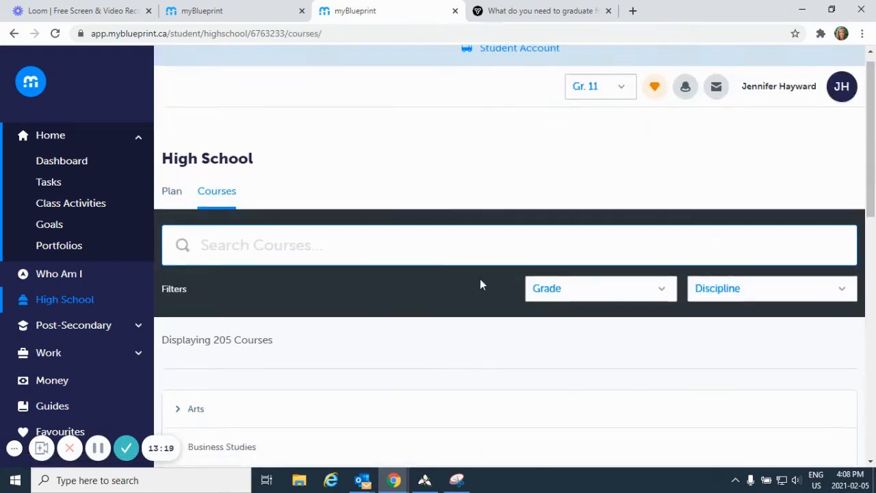
click(660, 106)
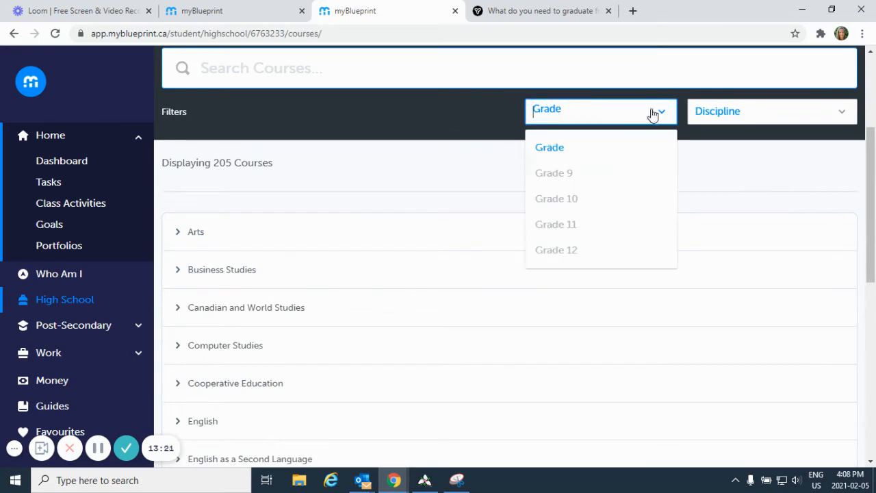
click(555, 250)
Add Kinesiology (PSK4U1) from Physical Education as the Grade 12 alternate course with the status Planned
scroll(390, 271, down, 7)
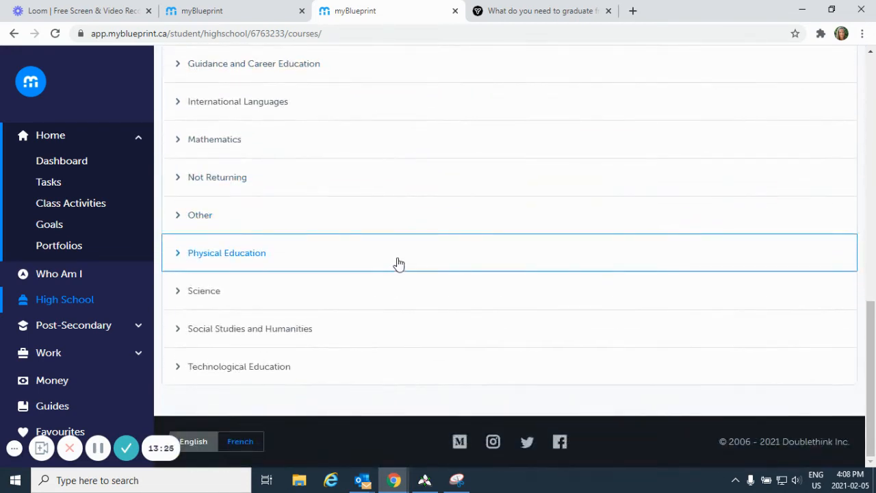
scroll(398, 264, up, 1)
scroll(338, 180, up, 1)
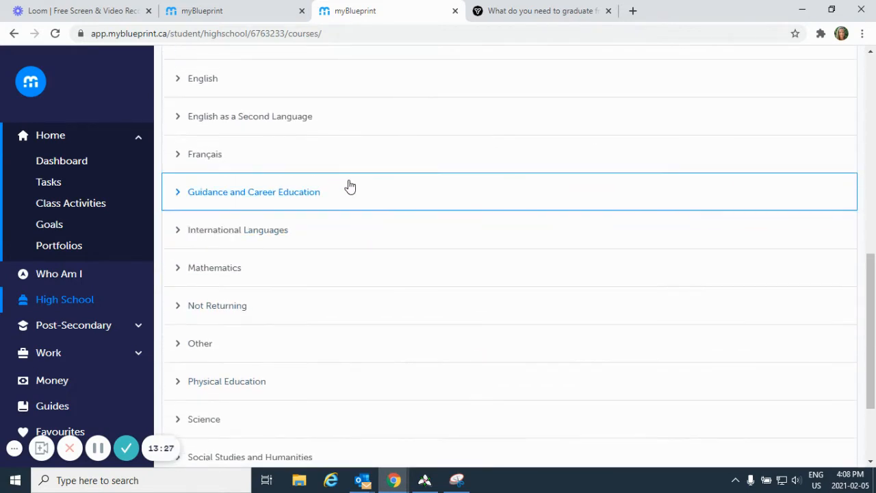
click(249, 383)
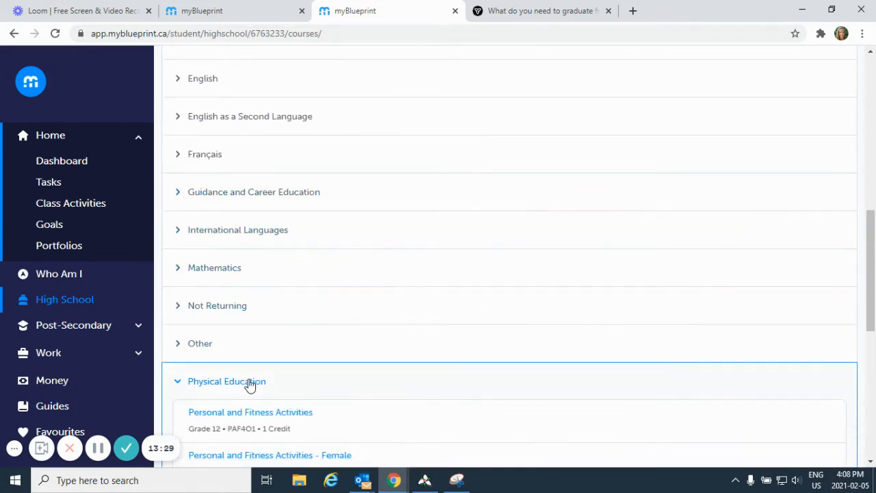
scroll(447, 315, down, 3)
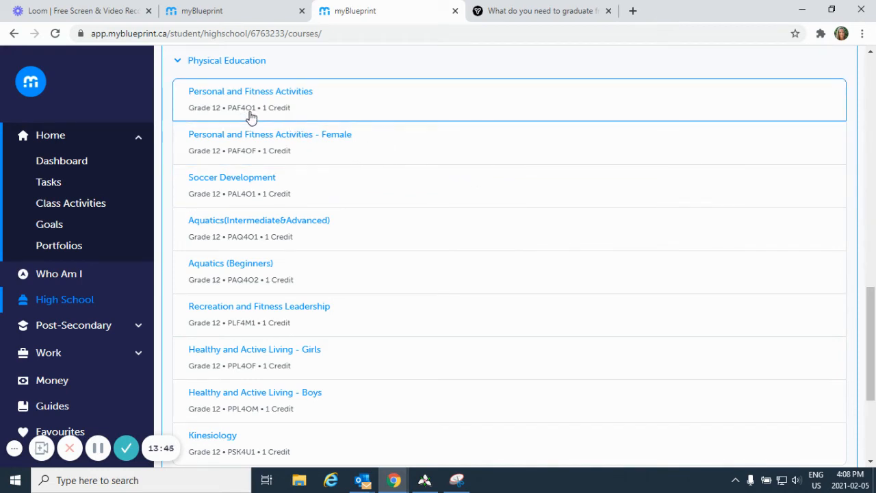
scroll(472, 221, down, 2)
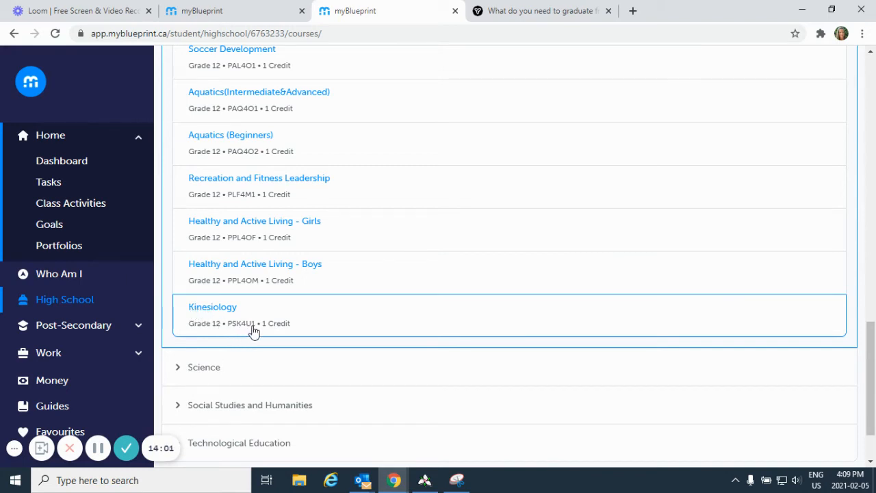
click(220, 311)
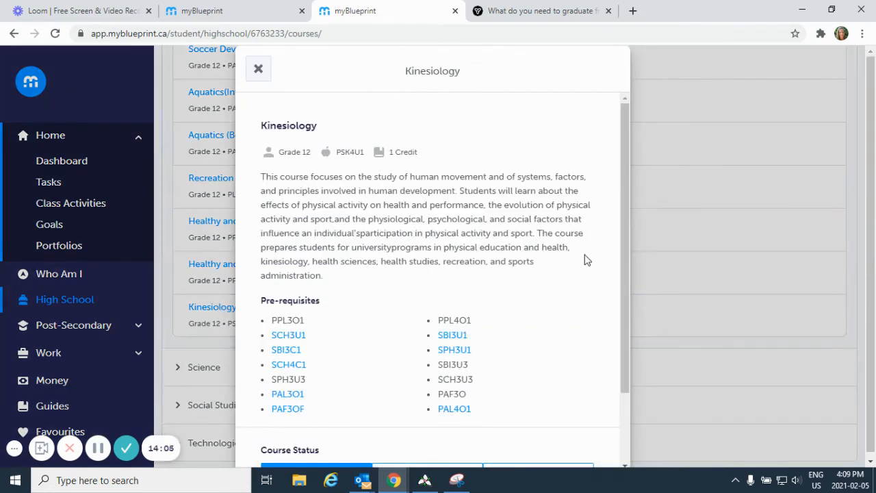
scroll(578, 260, down, 1)
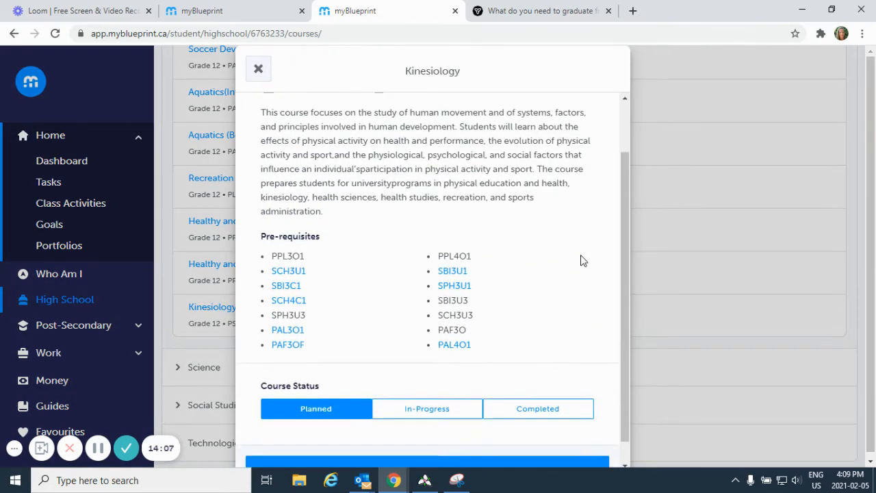
scroll(580, 260, up, 1)
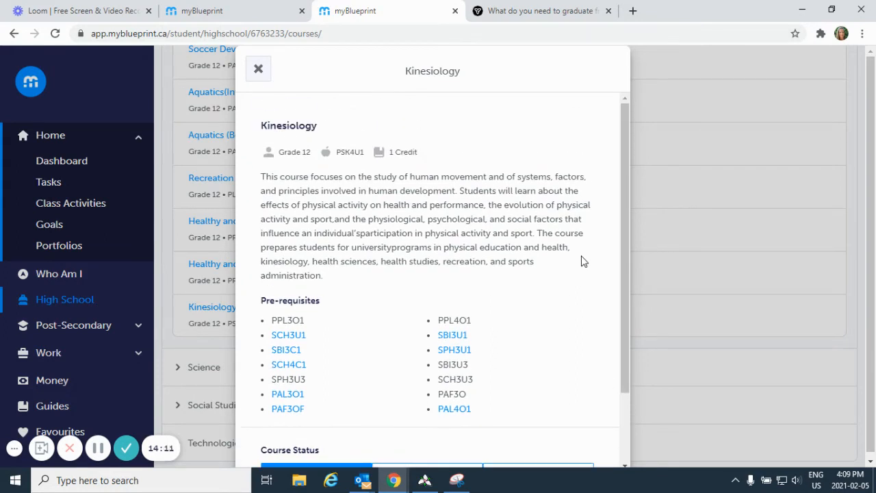
scroll(477, 229, down, 1)
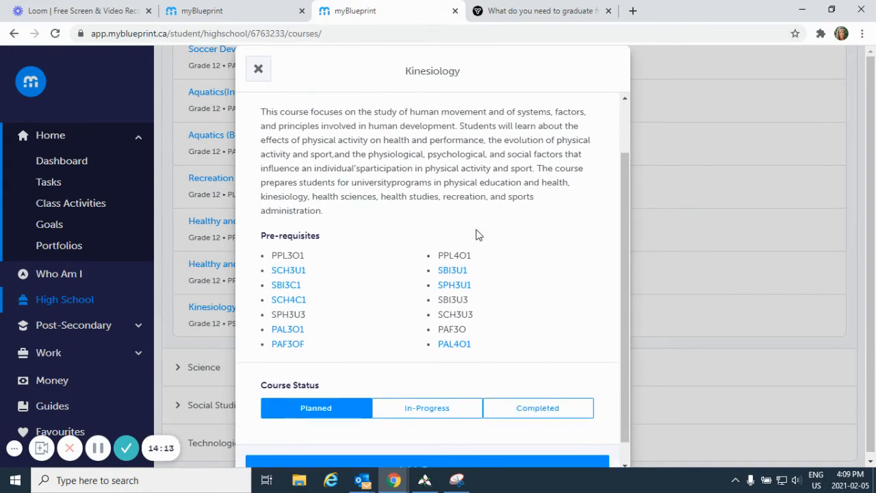
scroll(476, 232, down, 1)
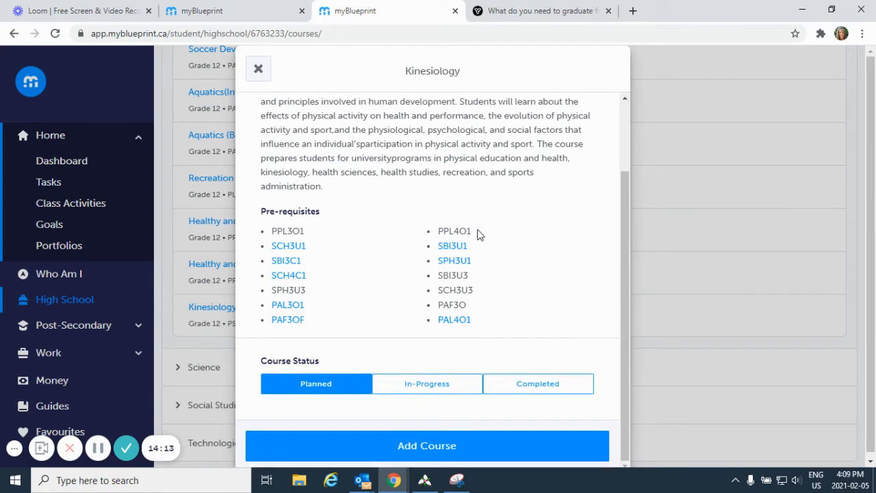
click(446, 447)
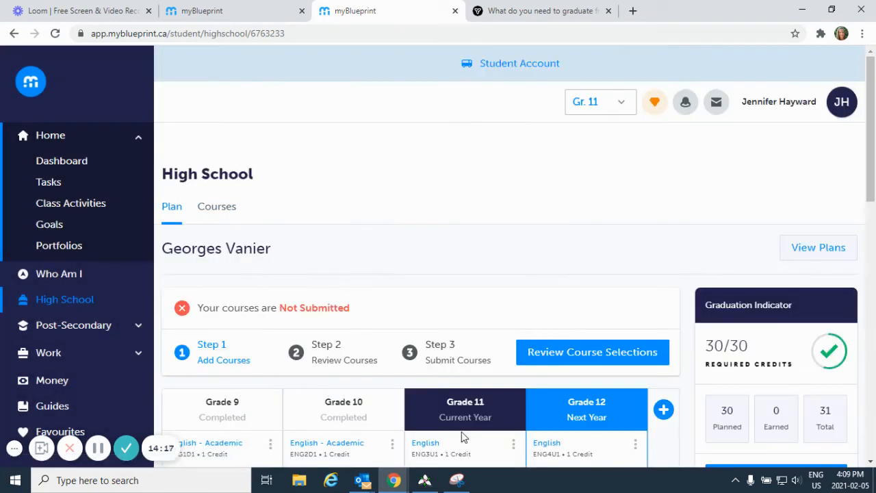
Examine the Grade 12 column of the plan, including its remaining open slot and the alternate course
scroll(561, 311, down, 4)
scroll(560, 312, down, 1)
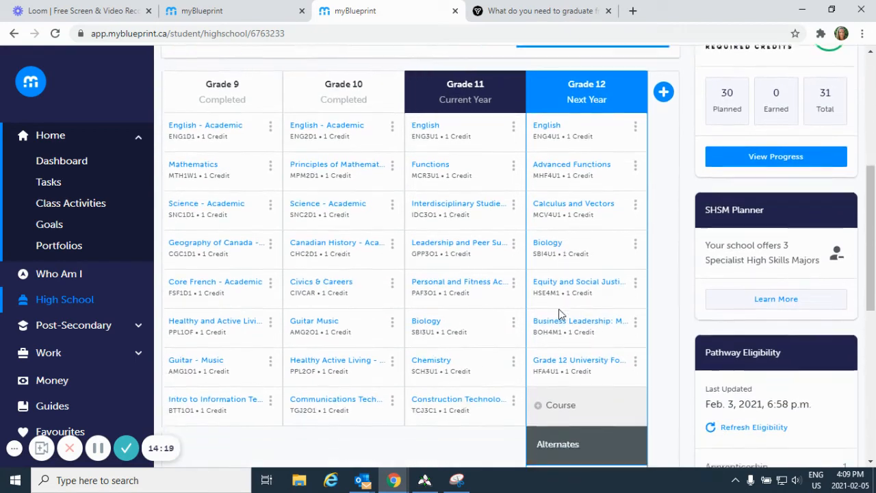
scroll(558, 316, down, 2)
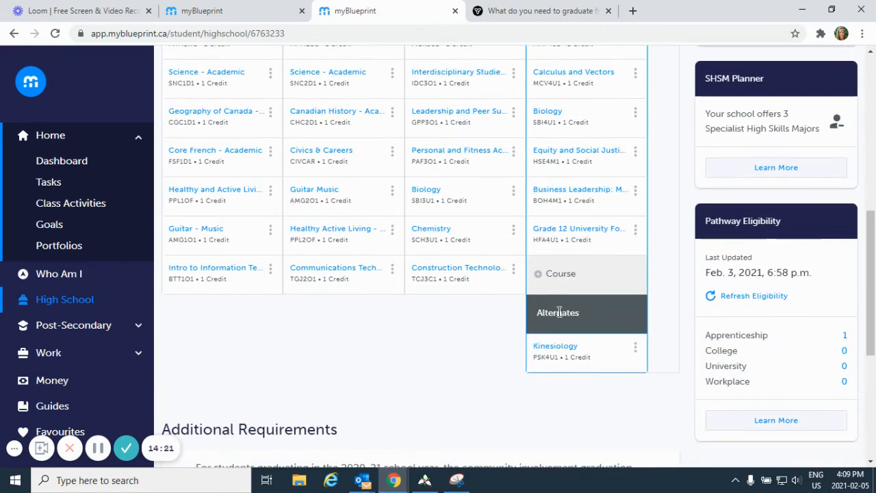
scroll(558, 317, up, 2)
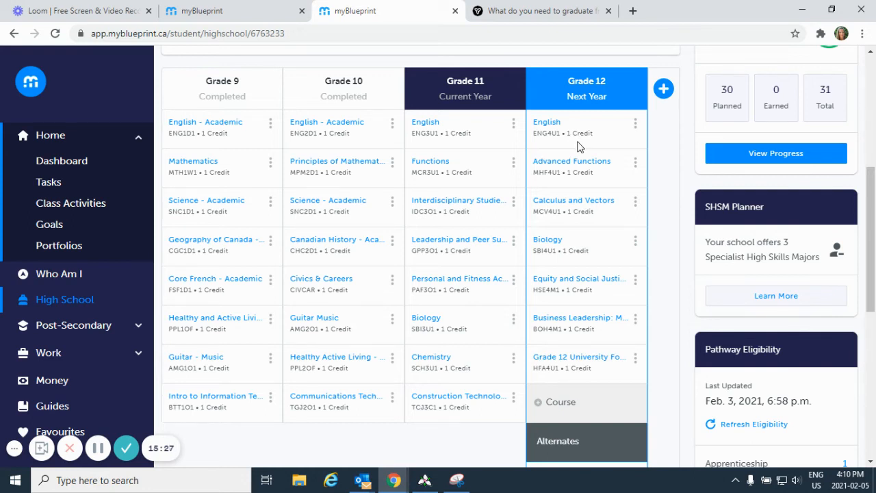
scroll(590, 158, up, 1)
scroll(587, 159, up, 1)
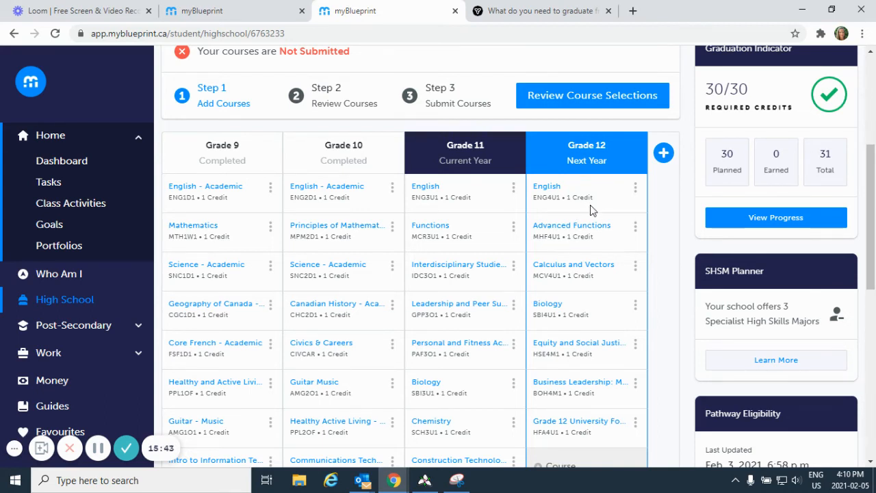
scroll(597, 216, down, 1)
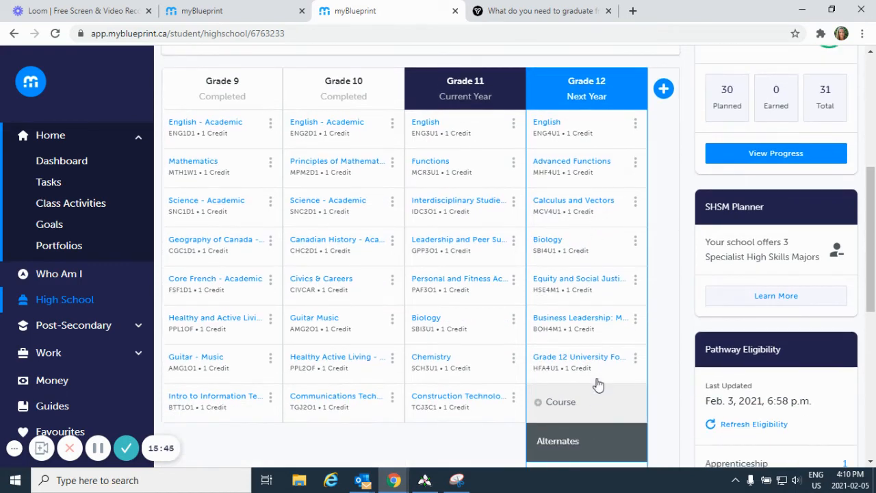
scroll(586, 264, up, 1)
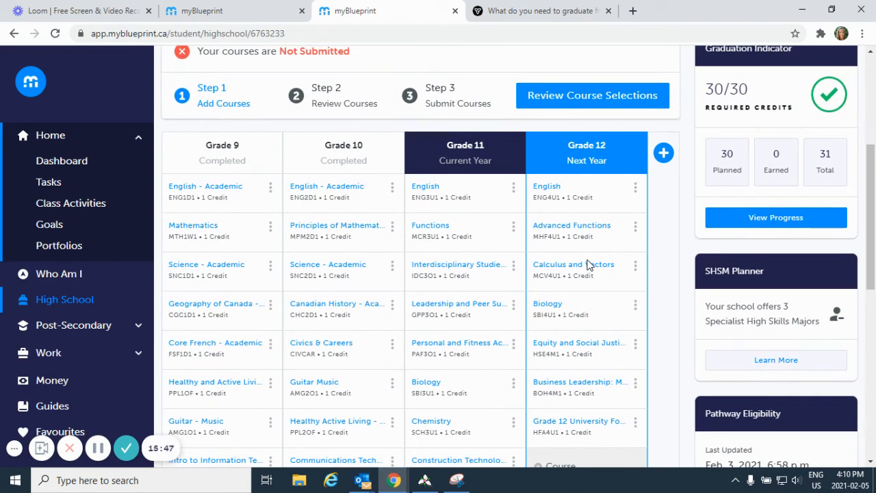
Switch to the graduation requirements PDF and examine the compulsory credits, highlighting the Group 1, Group 2 and Group 3 headings in turn
click(547, 15)
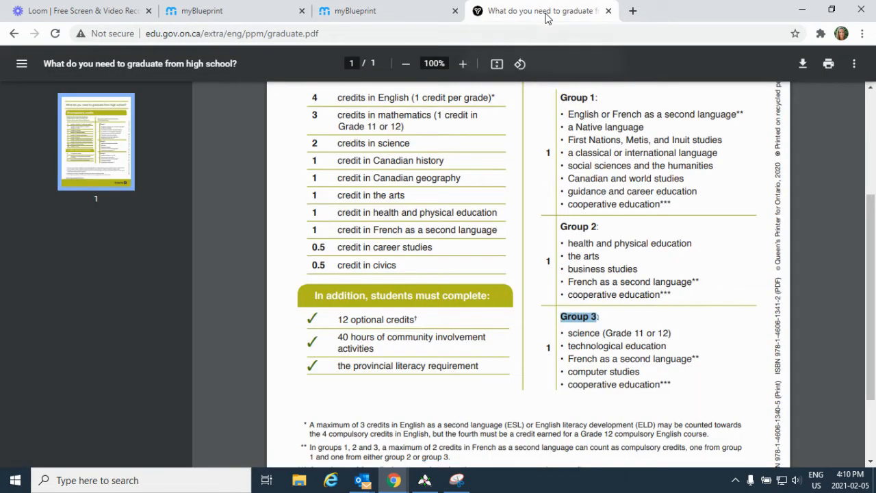
scroll(571, 137, up, 3)
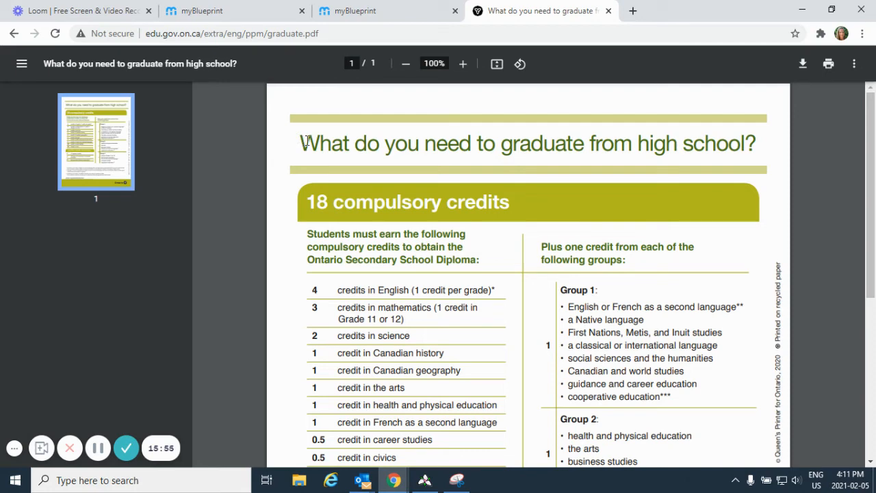
scroll(571, 180, down, 1)
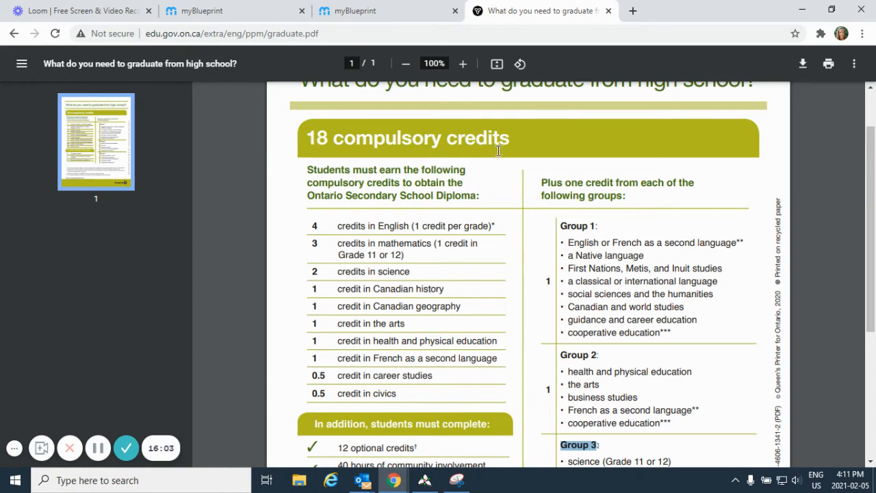
scroll(493, 152, down, 1)
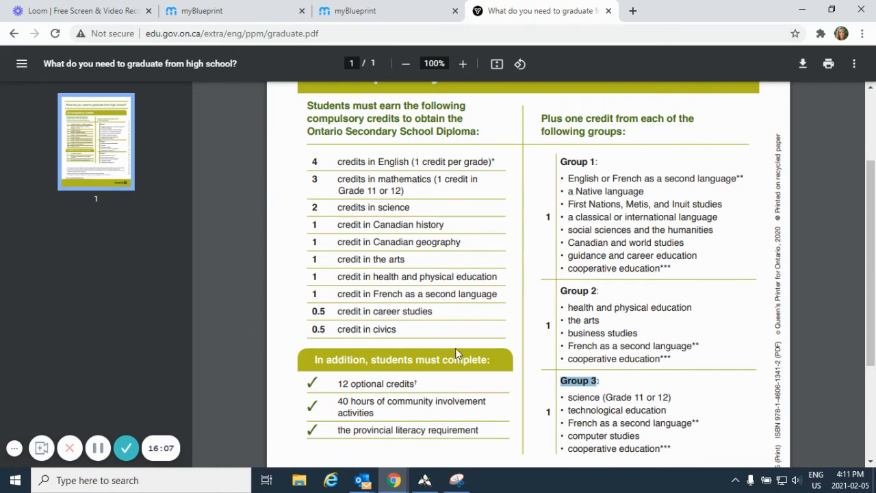
click(594, 123)
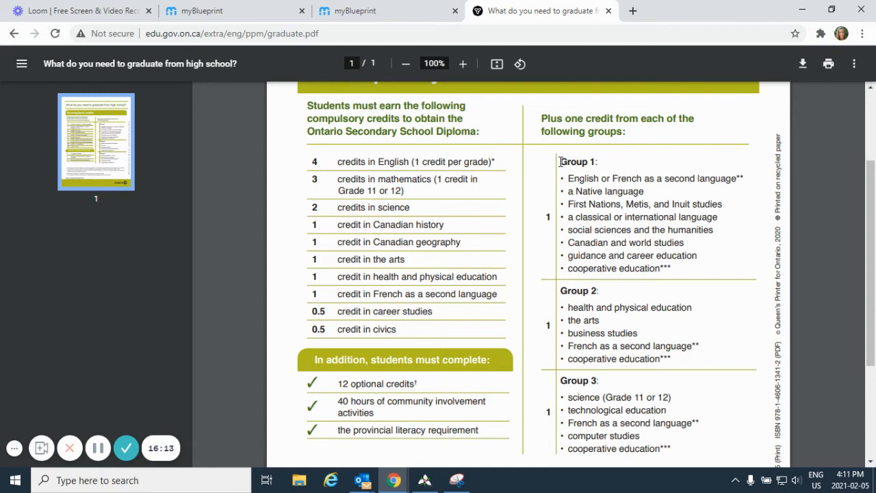
drag(561, 162, 593, 161)
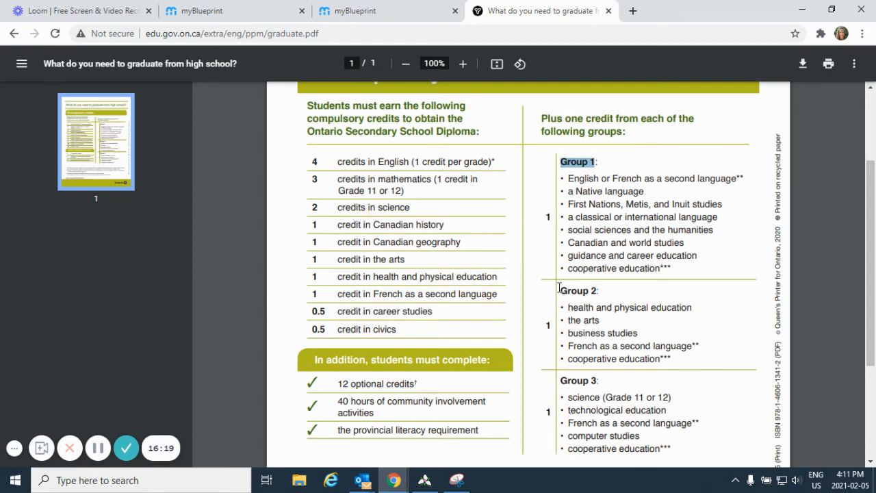
drag(561, 291, 599, 291)
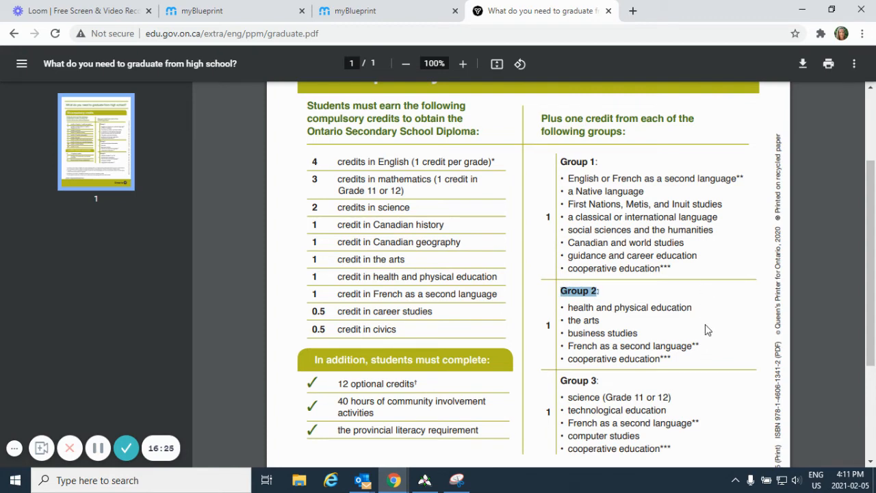
scroll(706, 329, down, 2)
drag(558, 251, 602, 253)
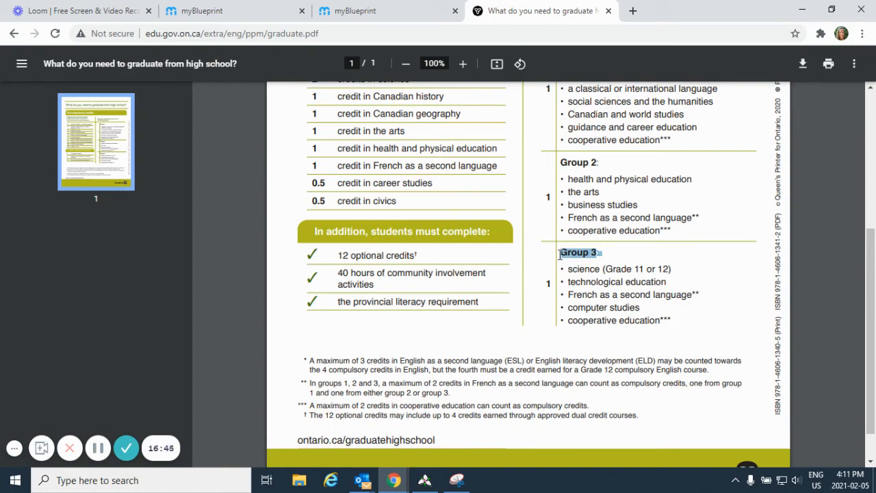
Examine the additional graduation requirements below the compulsory credits: optional credits, community involvement and literacy
scroll(479, 246, up, 5)
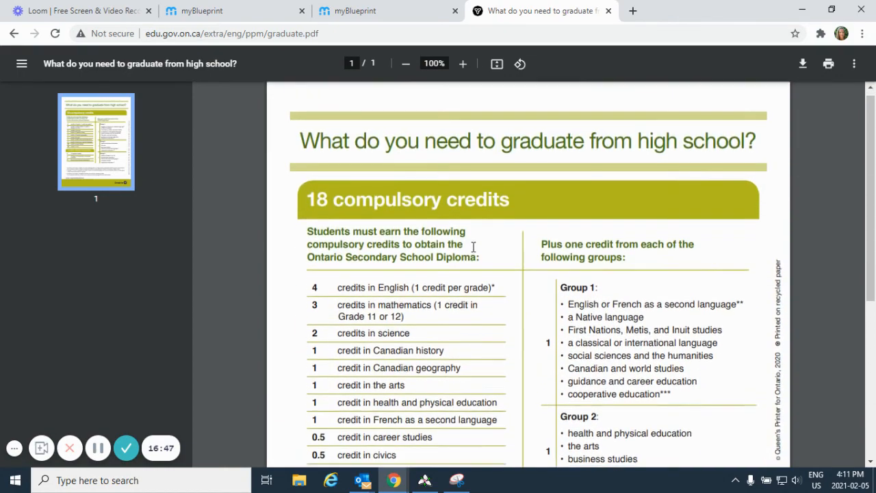
scroll(472, 245, down, 4)
scroll(474, 243, down, 3)
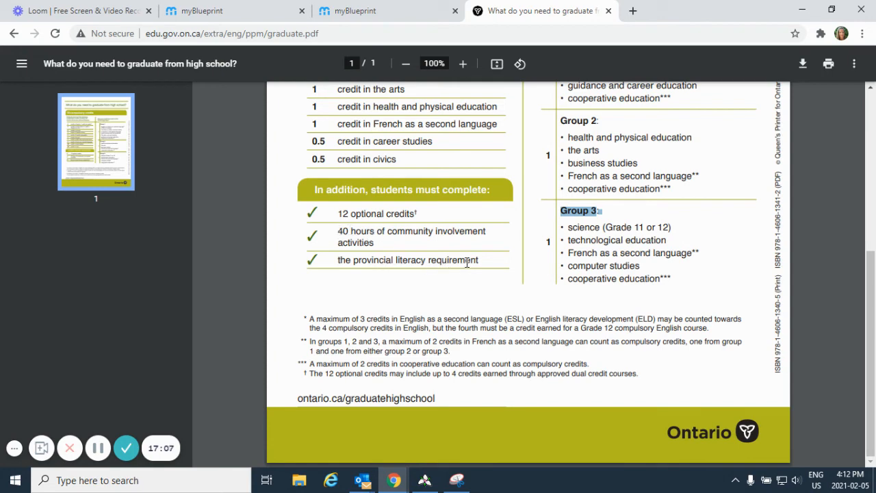
scroll(467, 262, up, 1)
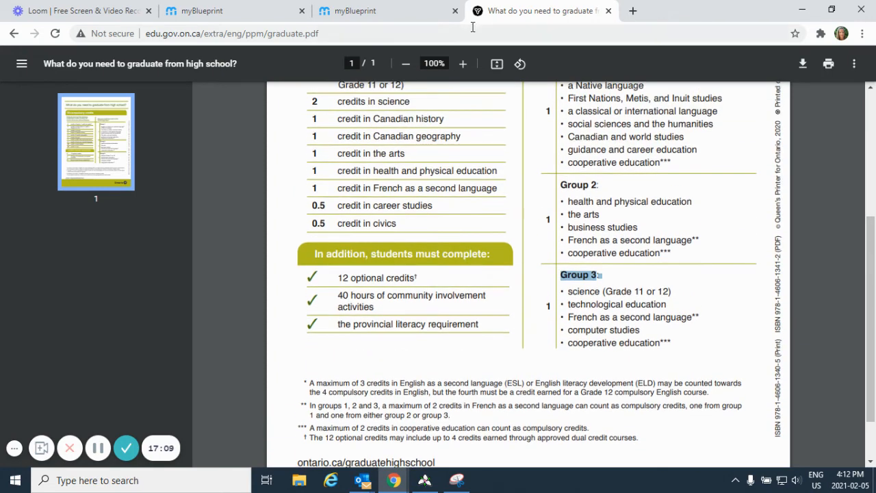
Return to the myBlueprint high school plan and check the Graduation Indicator against the Grade 12 courses
click(381, 12)
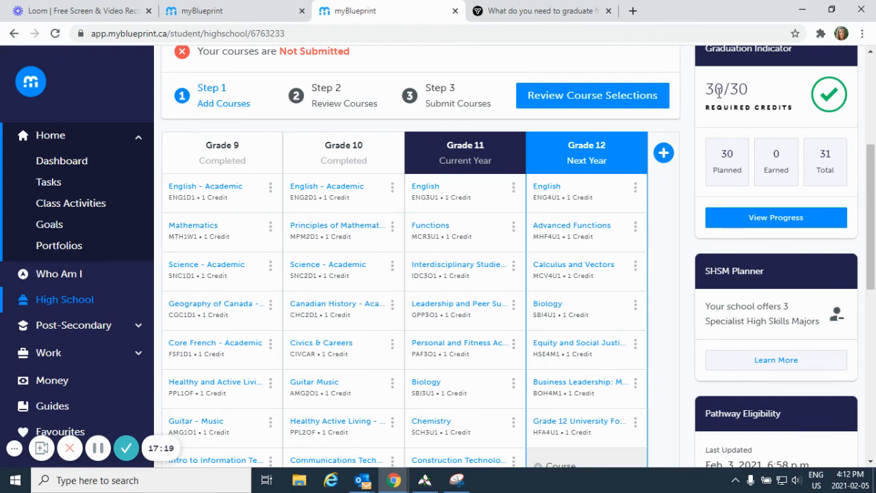
scroll(715, 93, up, 1)
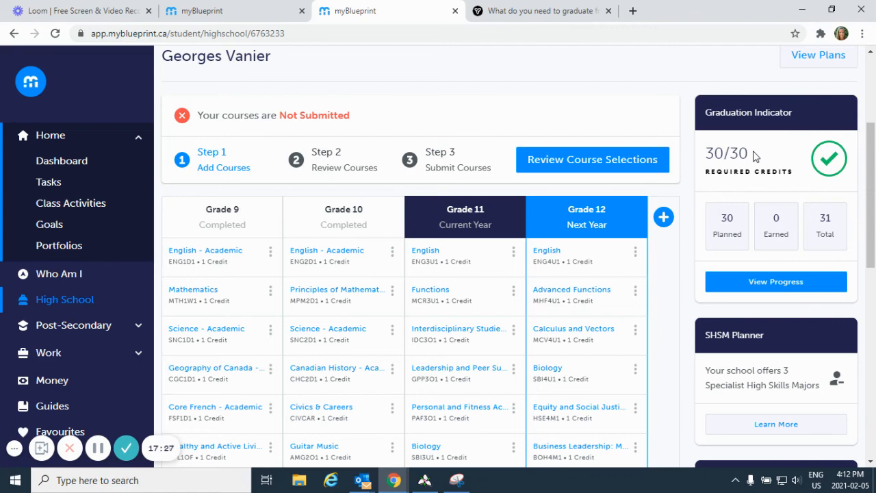
scroll(574, 274, down, 1)
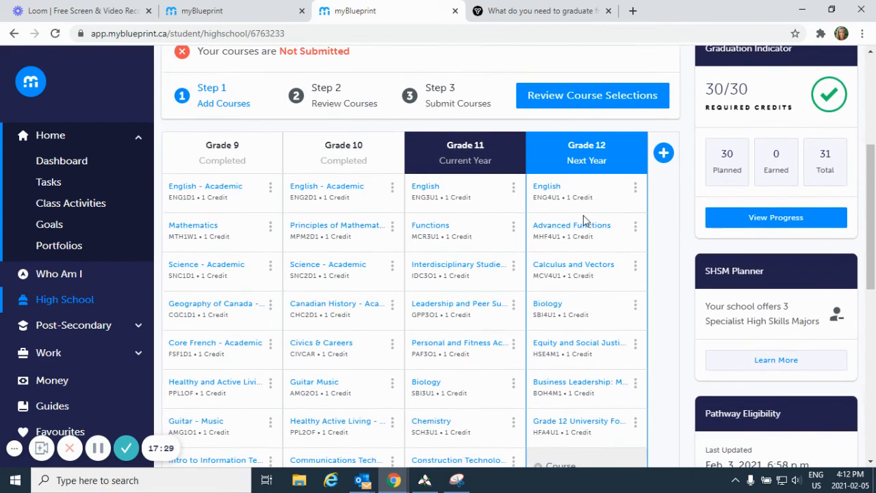
scroll(583, 221, down, 1)
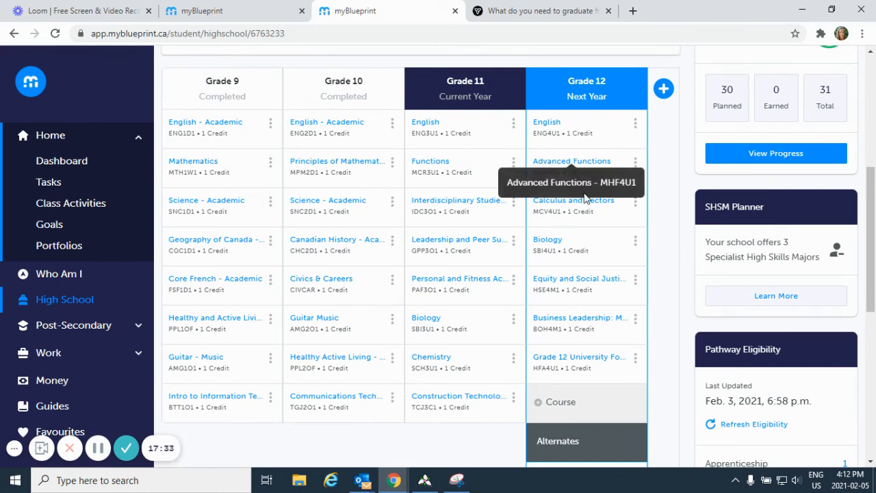
scroll(577, 278, up, 1)
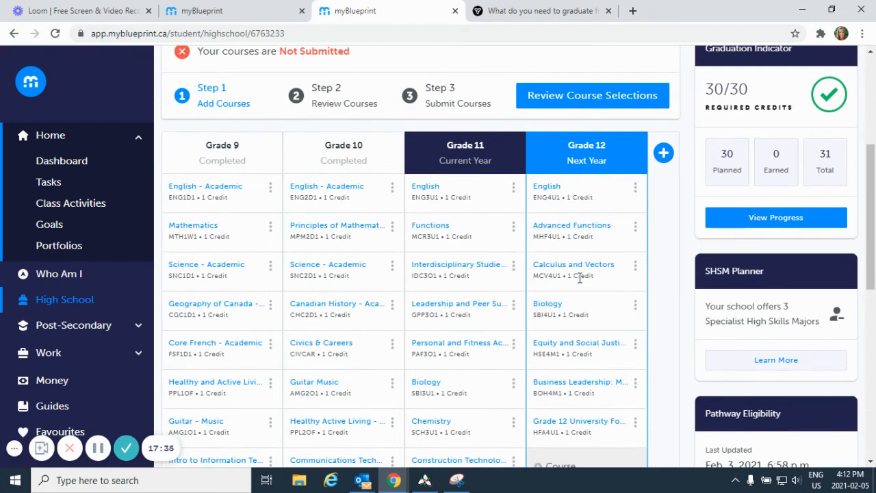
Open the course selections for review and check the listed Grade 12 courses through to the alternates
click(602, 95)
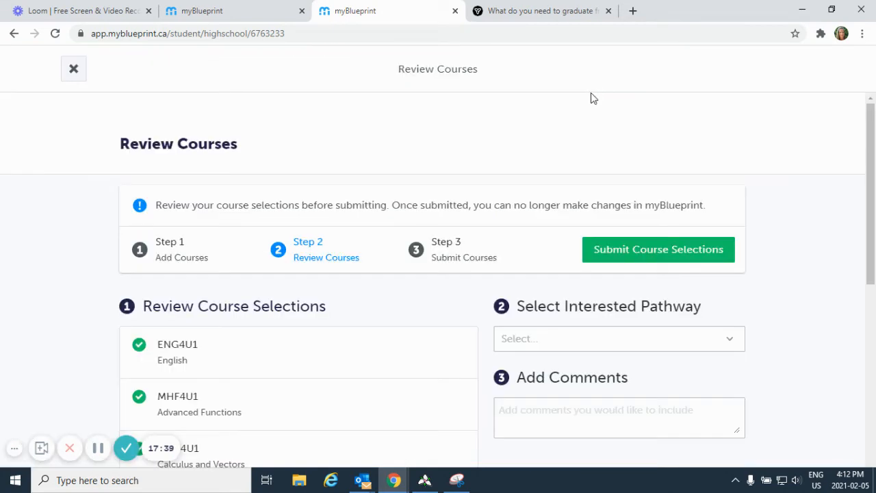
scroll(378, 292, down, 3)
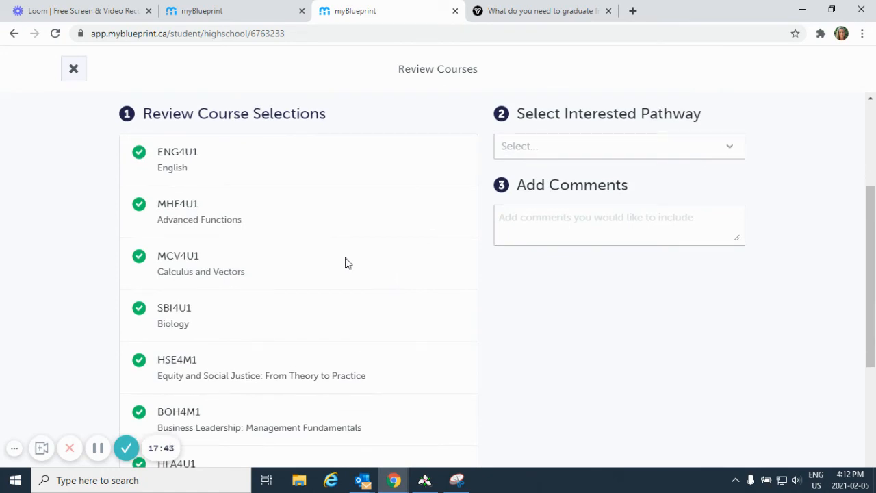
scroll(146, 202, down, 1)
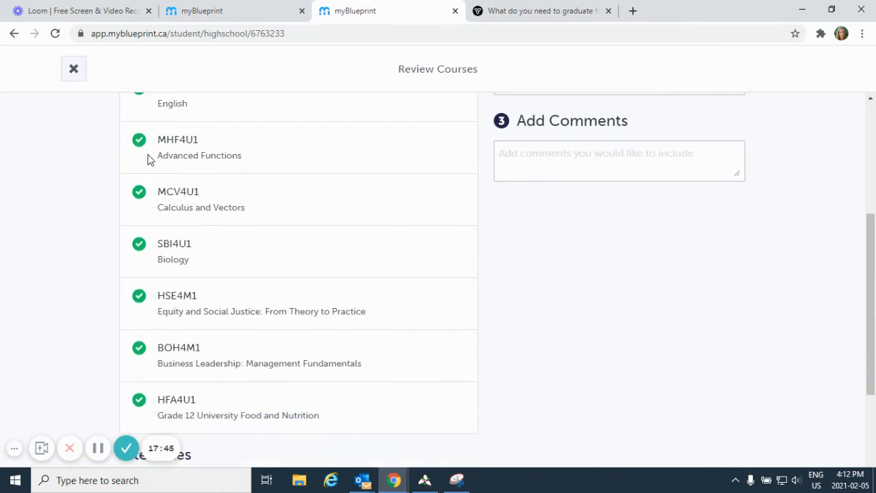
scroll(196, 377, down, 1)
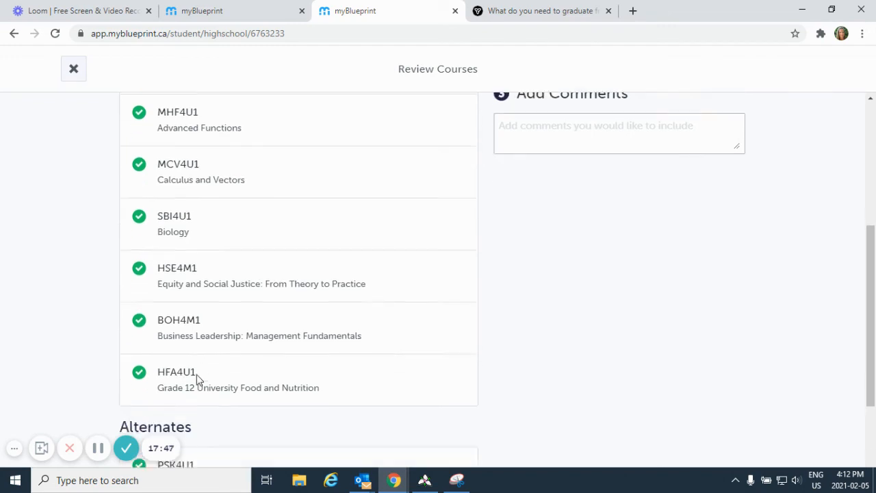
scroll(244, 364, up, 2)
scroll(245, 363, up, 2)
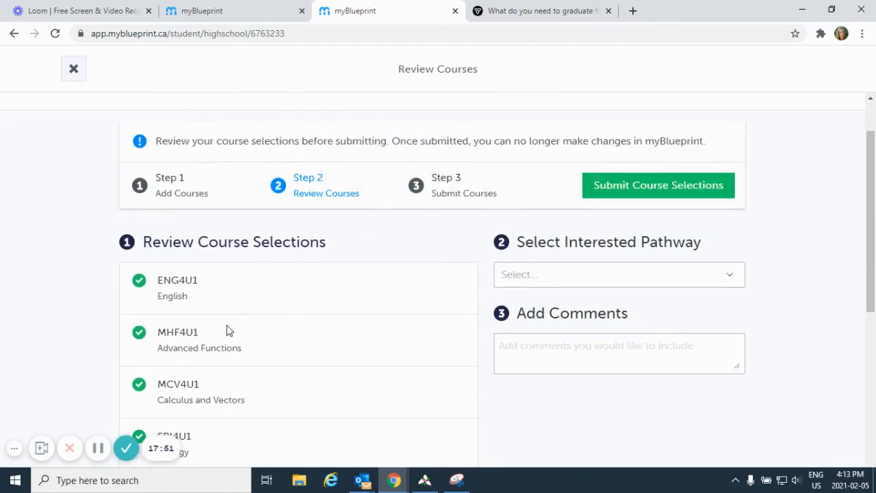
scroll(249, 334, down, 2)
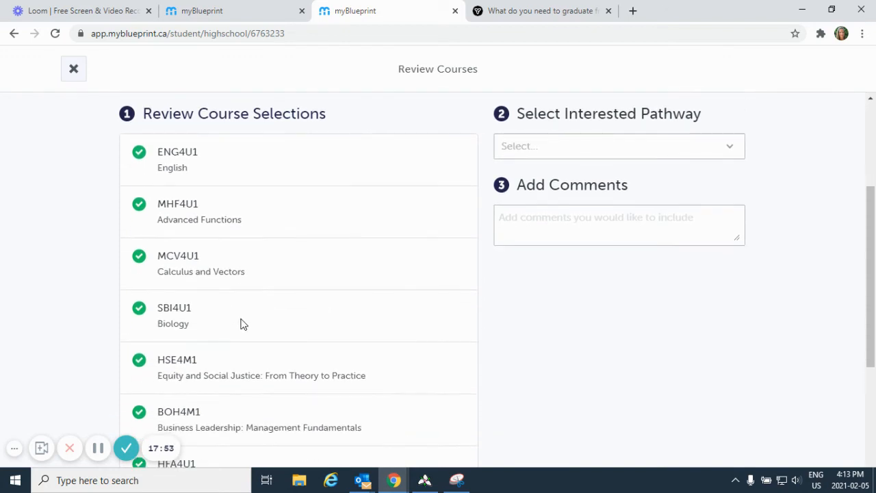
Set the interested pathway to University and add the comment "I am planning to take ENG4U this coming summer"
click(730, 149)
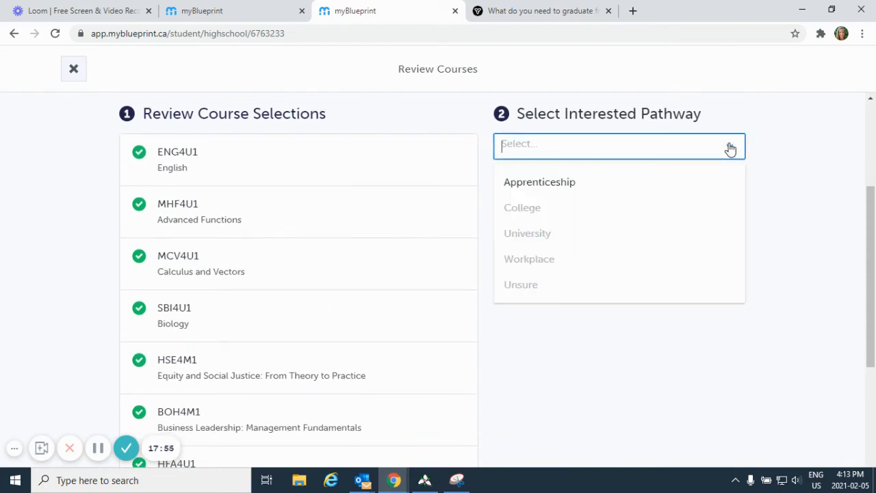
click(534, 234)
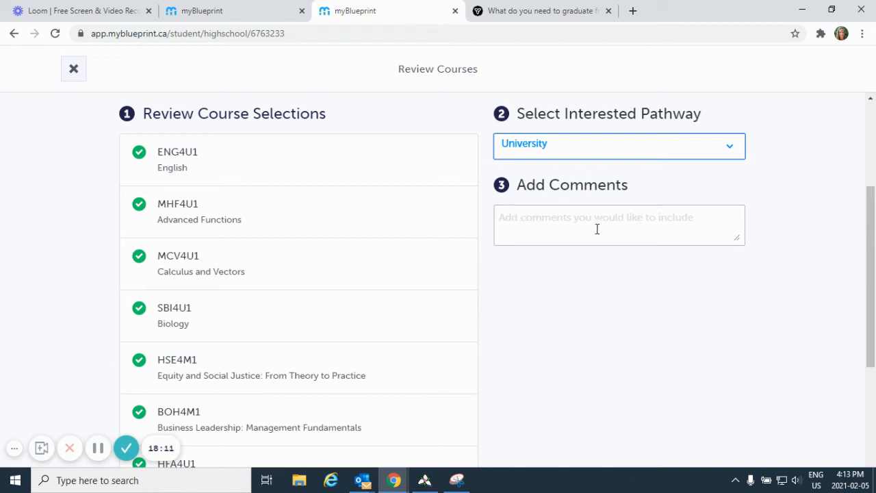
click(526, 222)
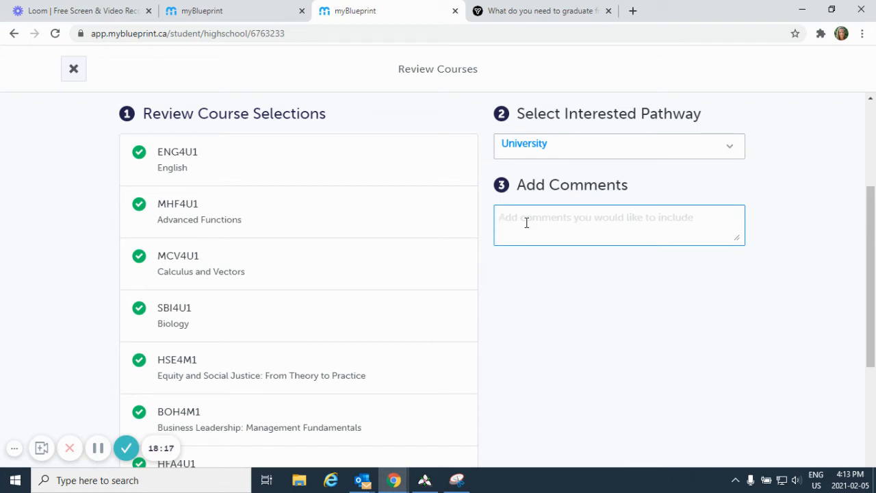
text(I am)
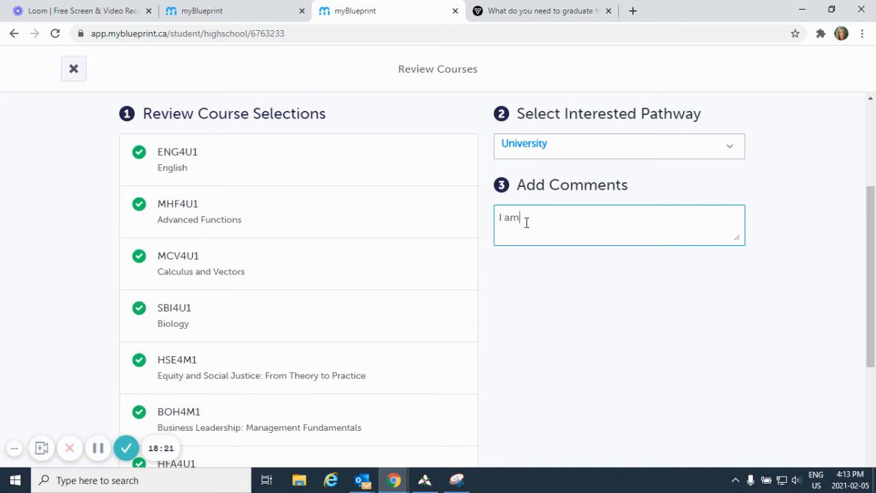
text( planning to take ENG)
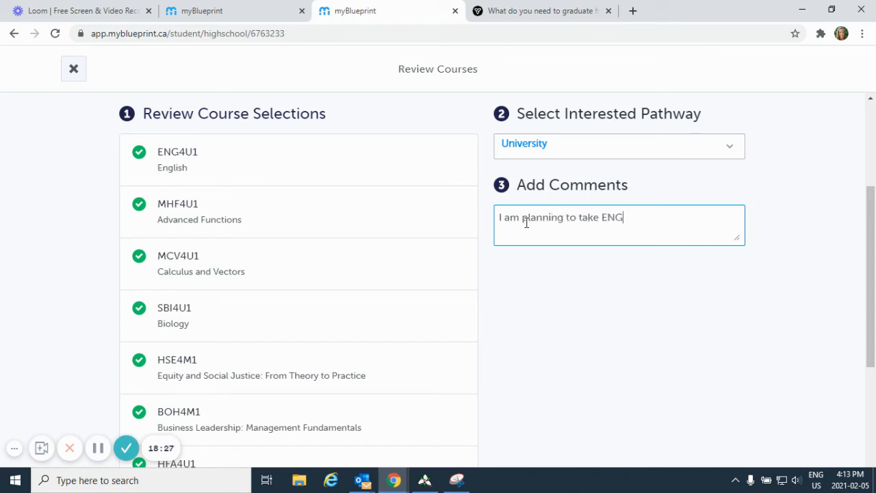
text(4U this coming summer)
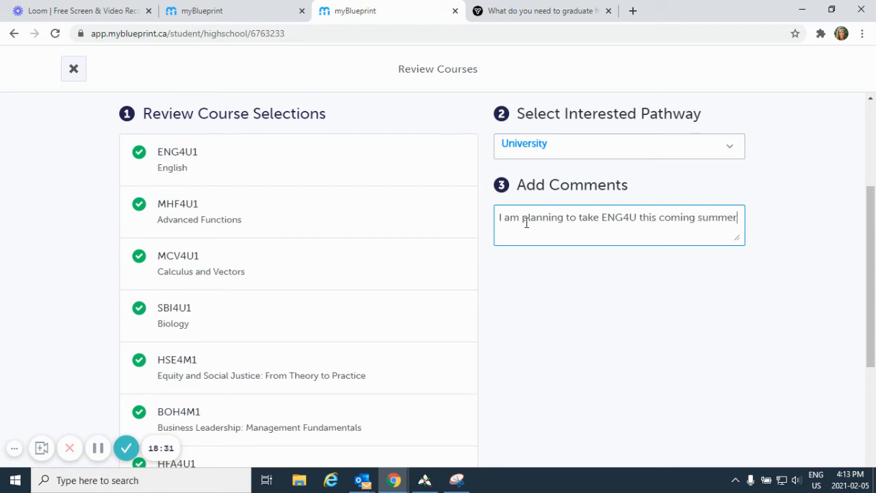
Recheck the chosen courses and the alternate, and submit the course selections
scroll(613, 265, up, 2)
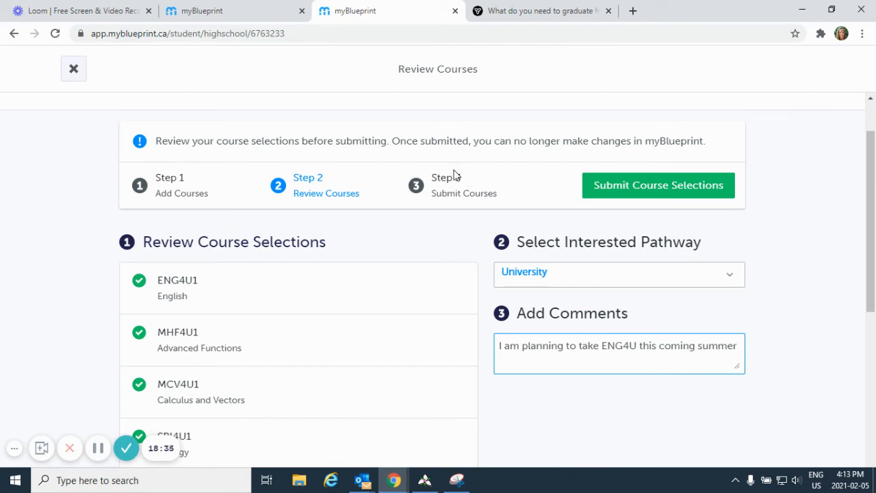
scroll(383, 233, down, 2)
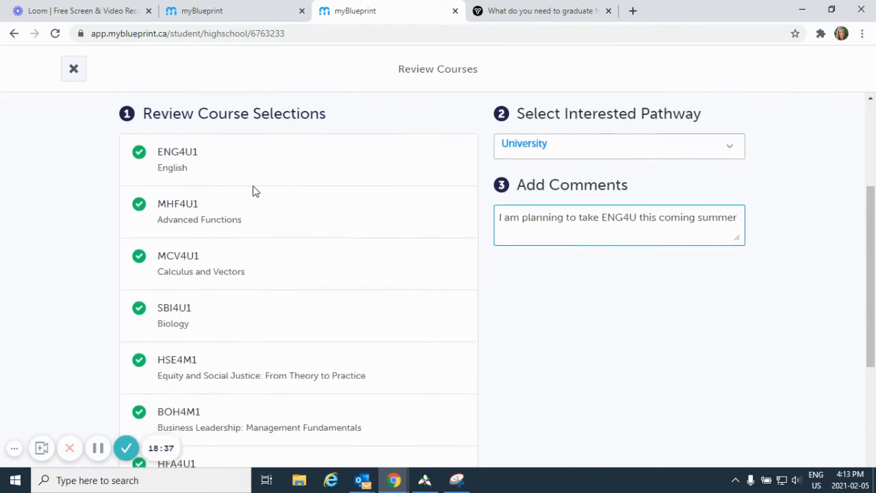
scroll(252, 191, down, 4)
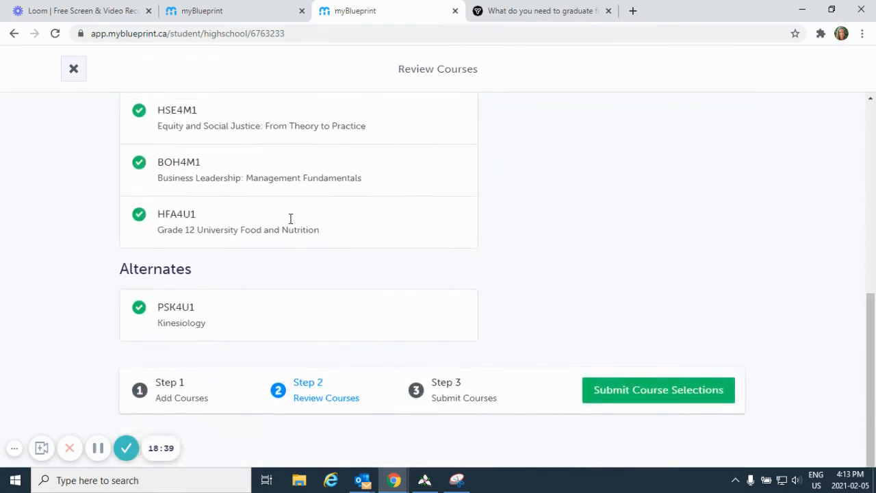
scroll(290, 218, up, 6)
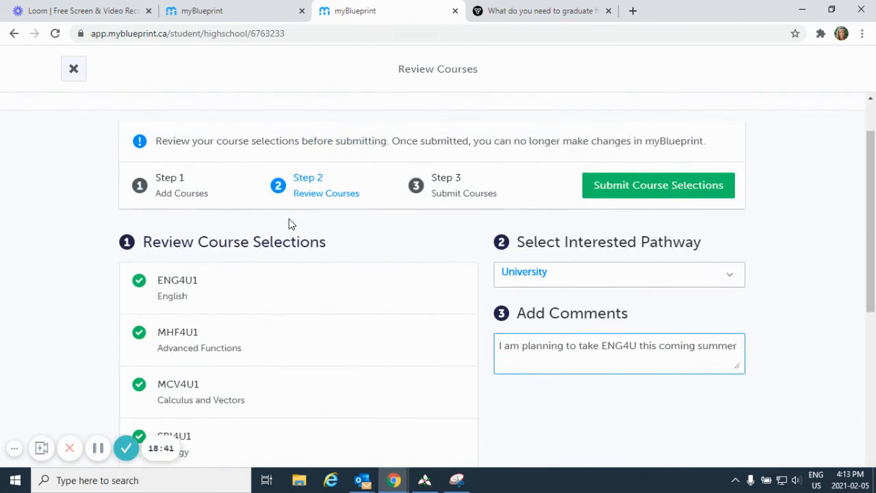
click(650, 190)
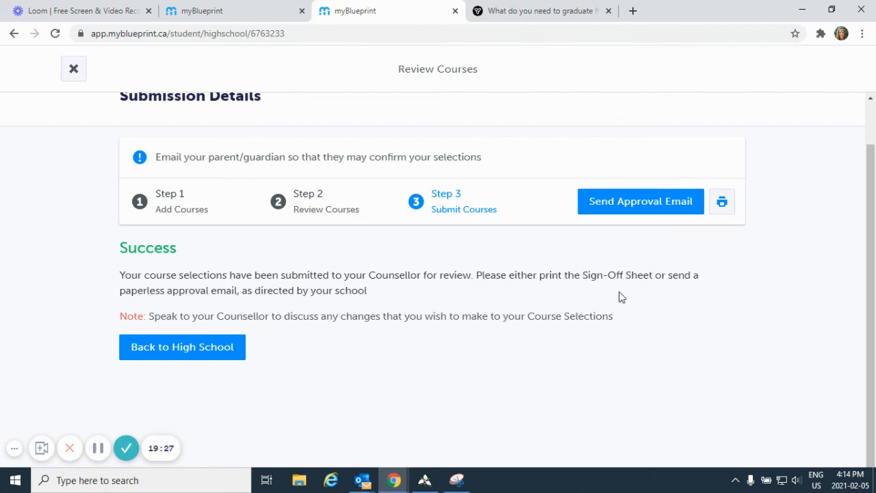
View the parent/guardian approval email form without sending it, and return to the high school plan to check the submission status
click(635, 204)
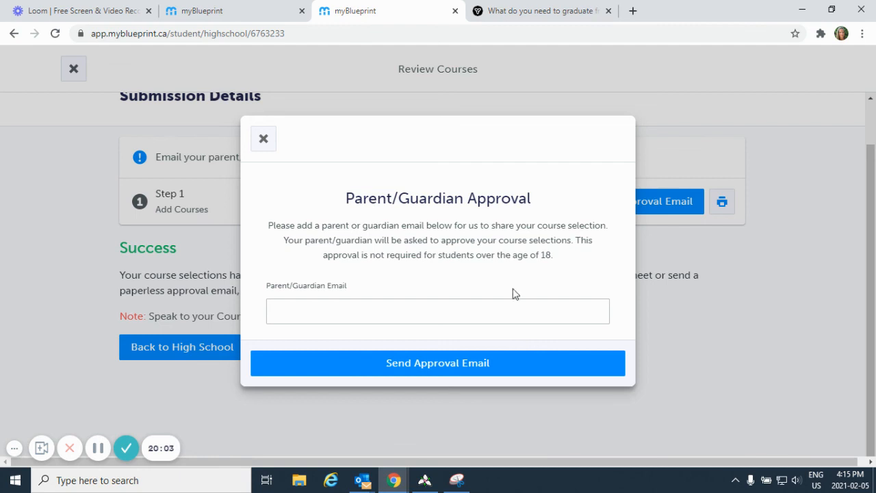
click(264, 140)
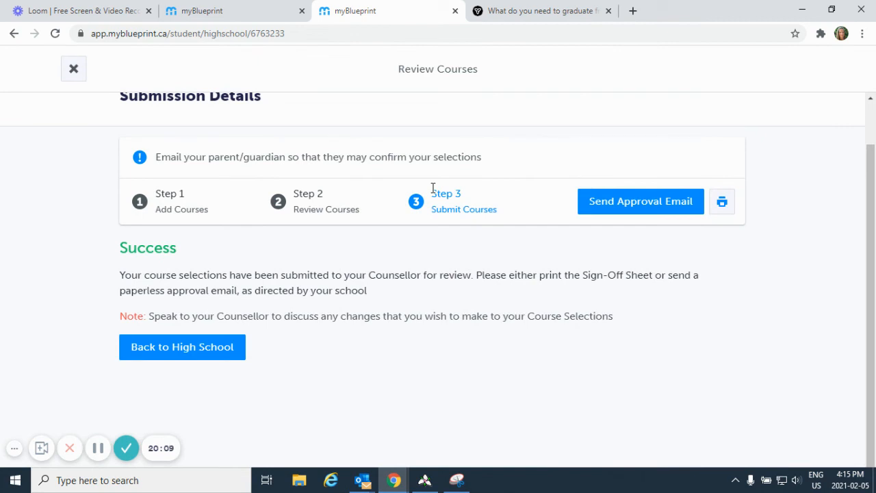
click(74, 71)
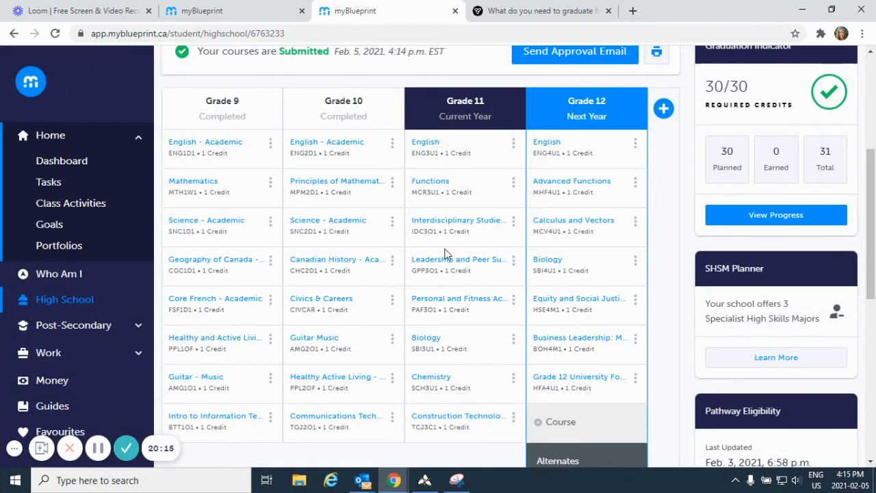
scroll(501, 273, up, 1)
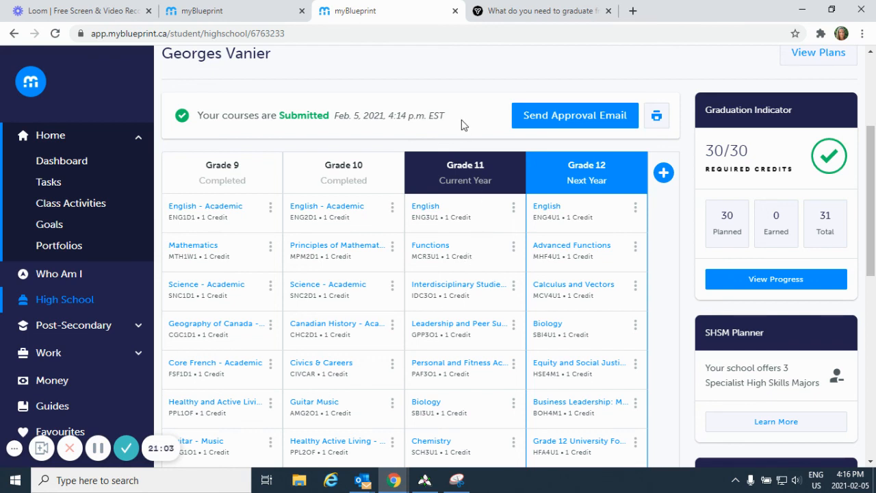
scroll(541, 250, down, 1)
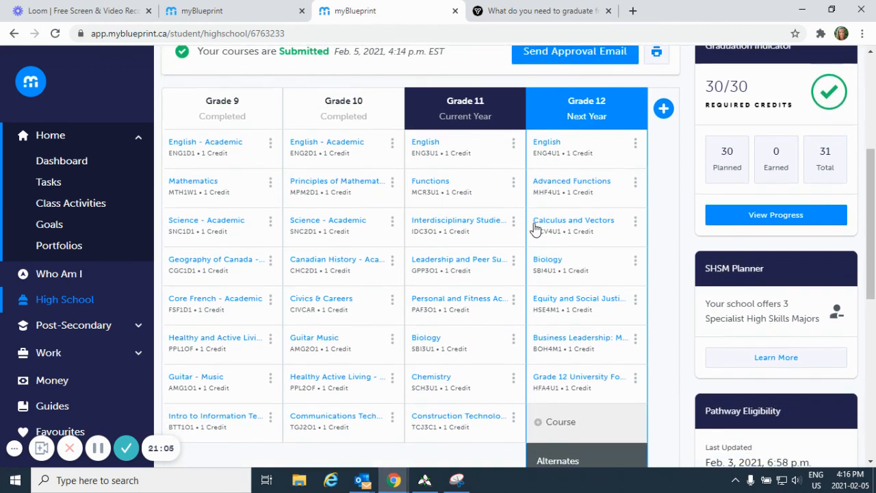